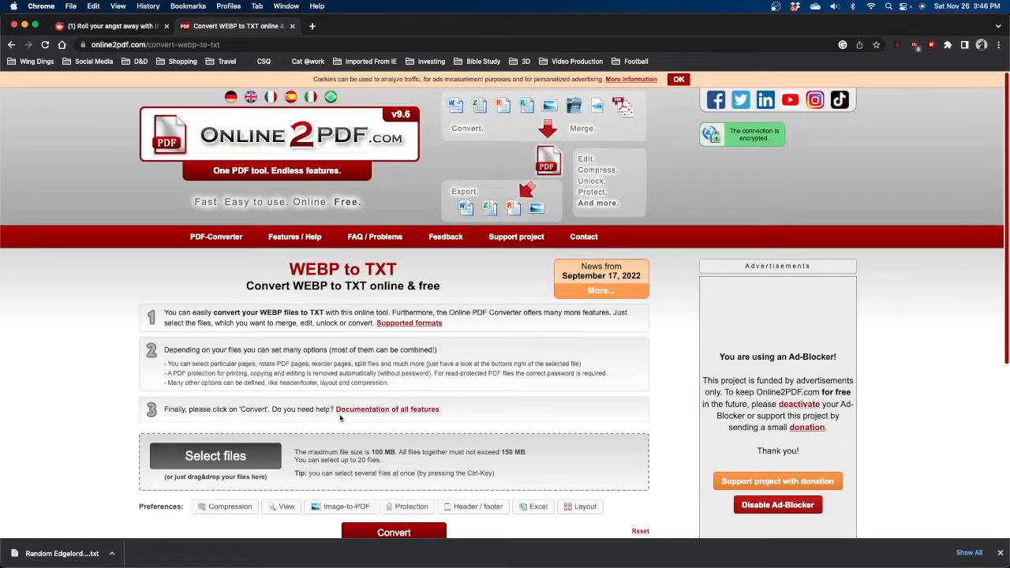
- Upload Random Edgelord Backstory Table.webp from the Other Images folder and convert it to a text file with English OCR
click(205, 460)
click(350, 159)
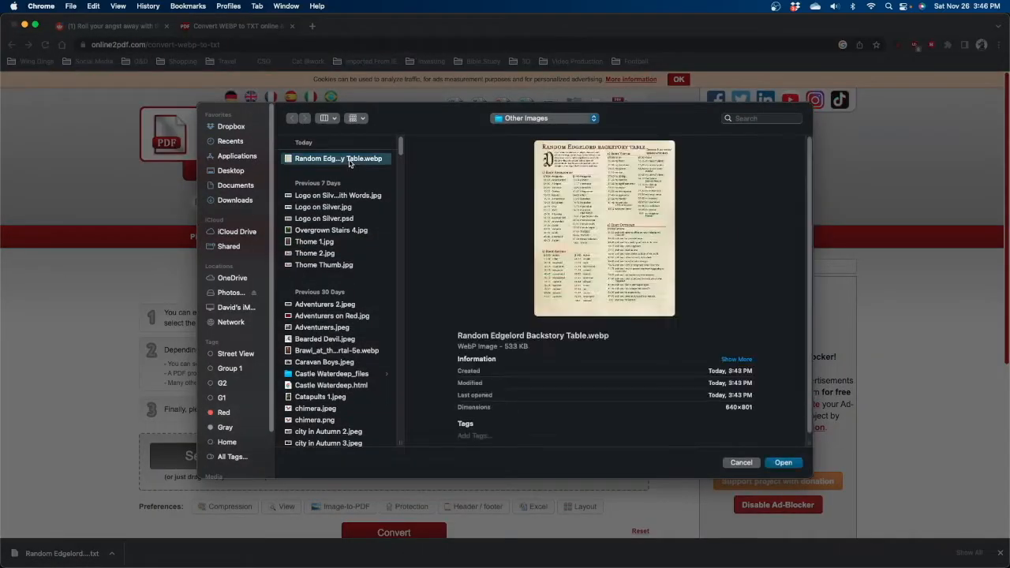
click(784, 462)
scroll(95, 451, down, 5)
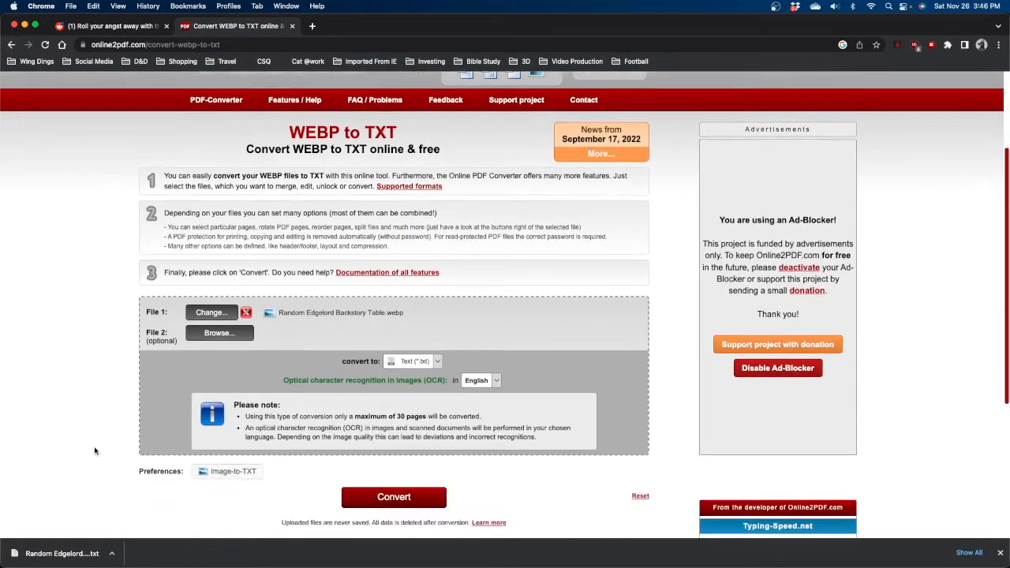
click(379, 380)
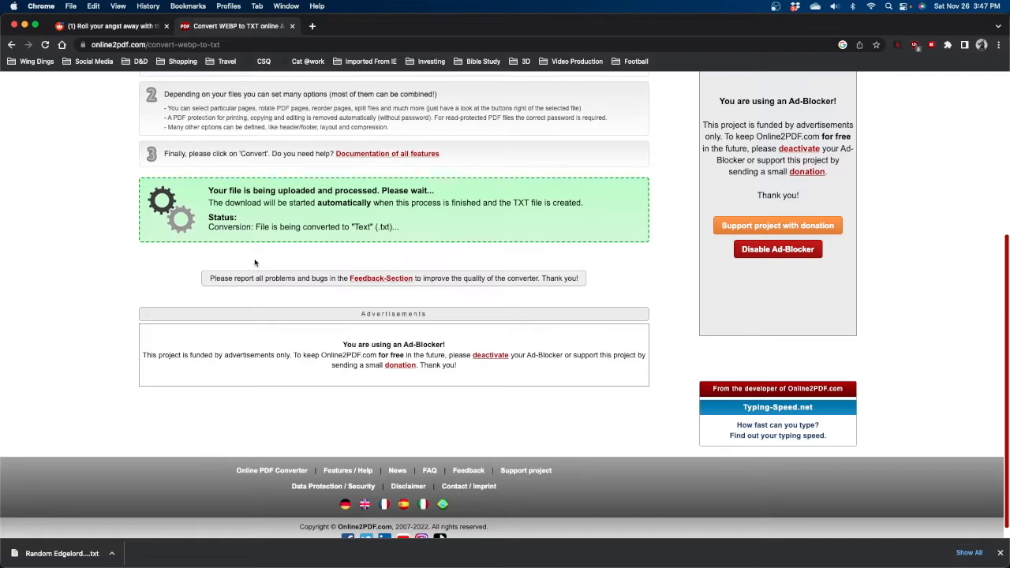
- Download the converted text file and open Random Edgelord Backstory Table.txt from the Downloads folder in TextEdit
click(65, 556)
click(70, 552)
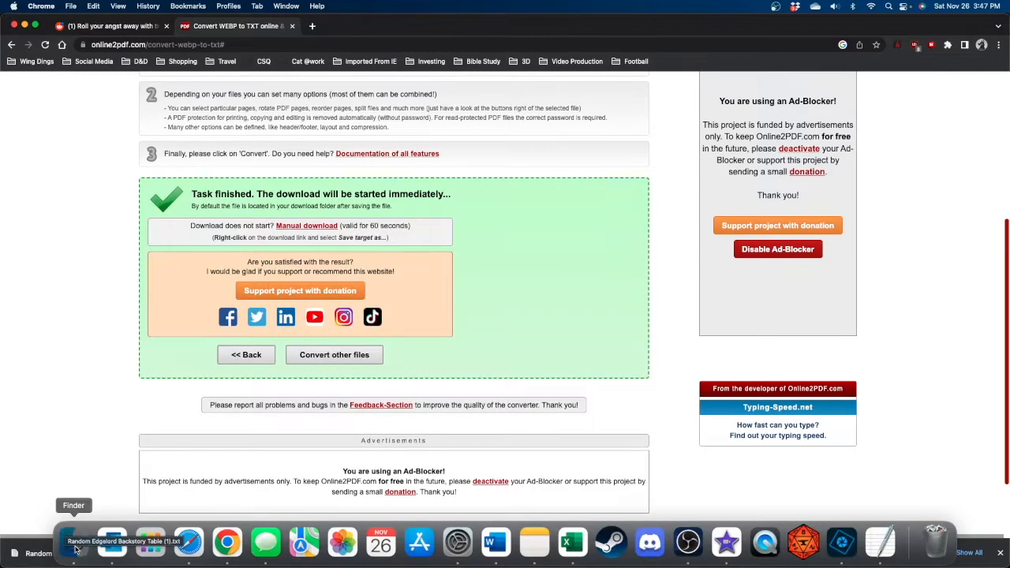
key(super+w)
double_click(343, 69)
key(super+Tab)
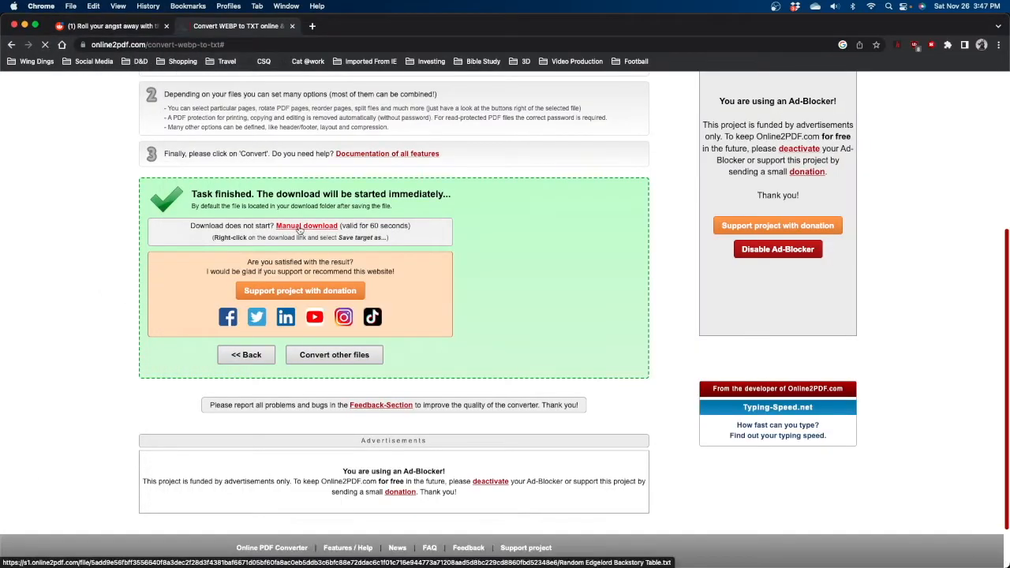
click(300, 227)
key(super+Tab)
key(super+Tab)
double_click(350, 68)
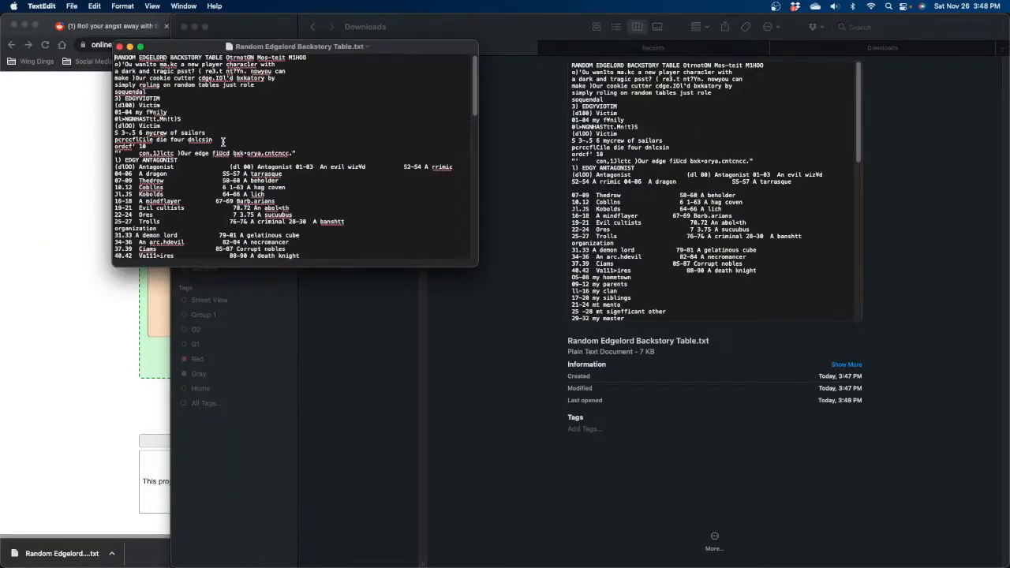
- Copy the whole text of the converted file into the Excel workbook, starting at cell B5
key(super+a)
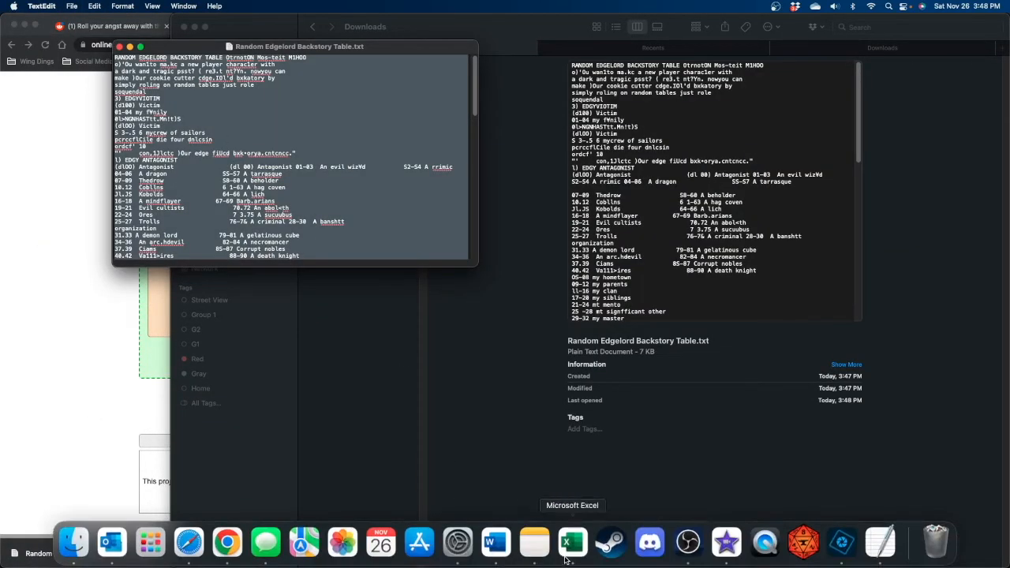
click(570, 553)
click(116, 200)
key(super+v)
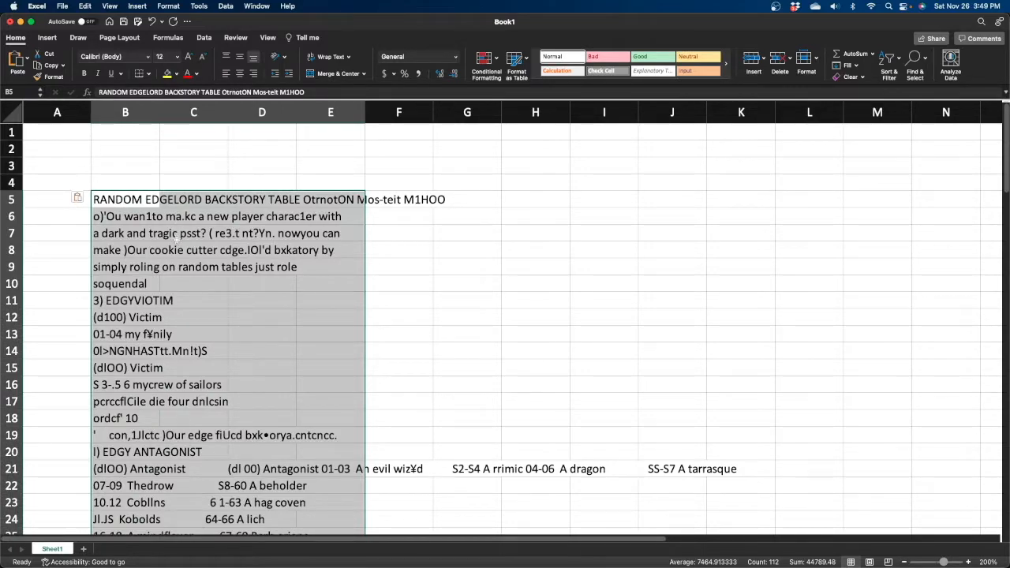
click(169, 244)
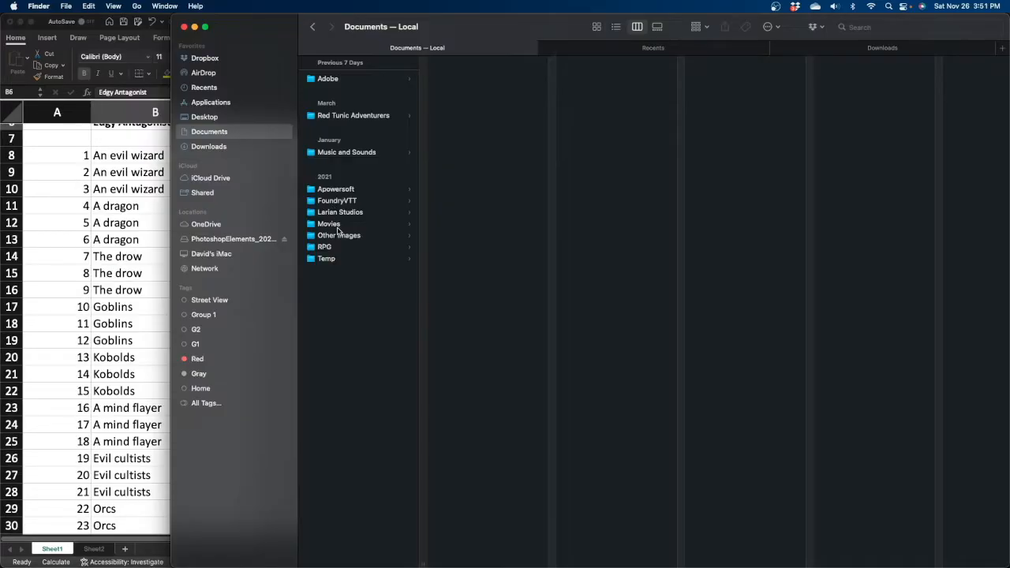
- Open Random Edgelord Backstory Table.webp from the Other Images folder in Preview, minimize Finder, and enlarge the image window over the workbook
click(339, 235)
click(474, 79)
double_click(475, 79)
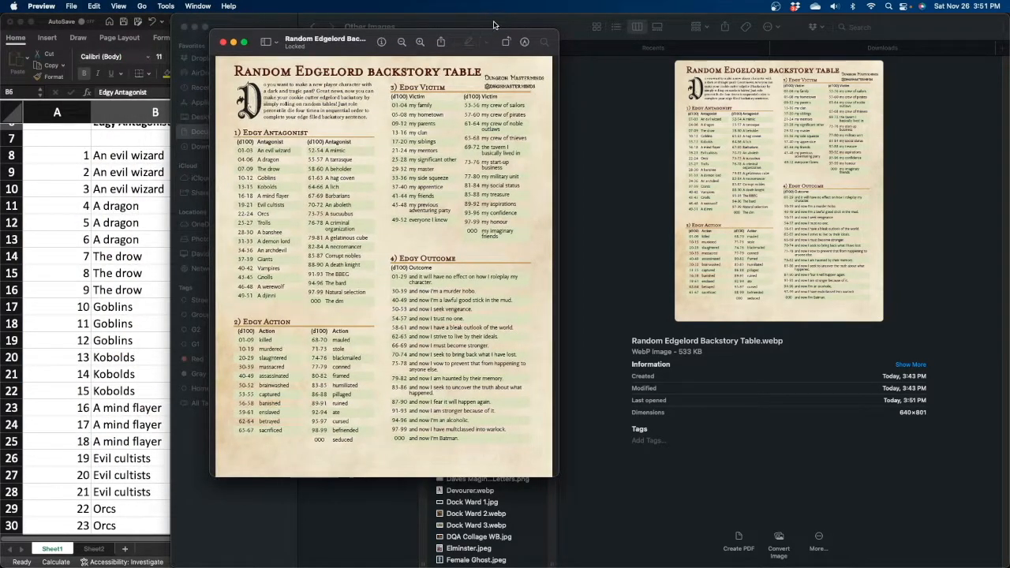
click(494, 26)
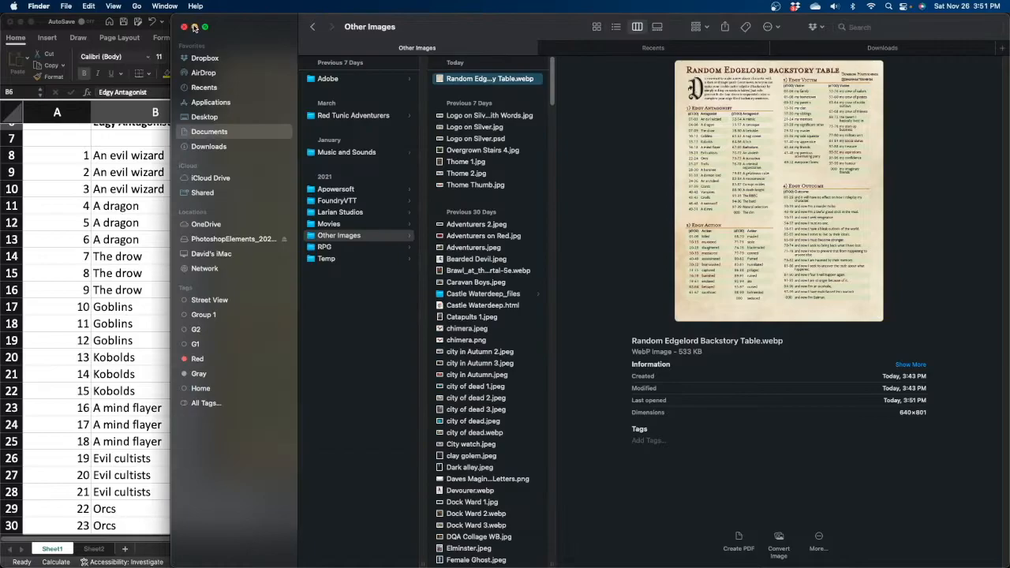
click(195, 26)
click(347, 39)
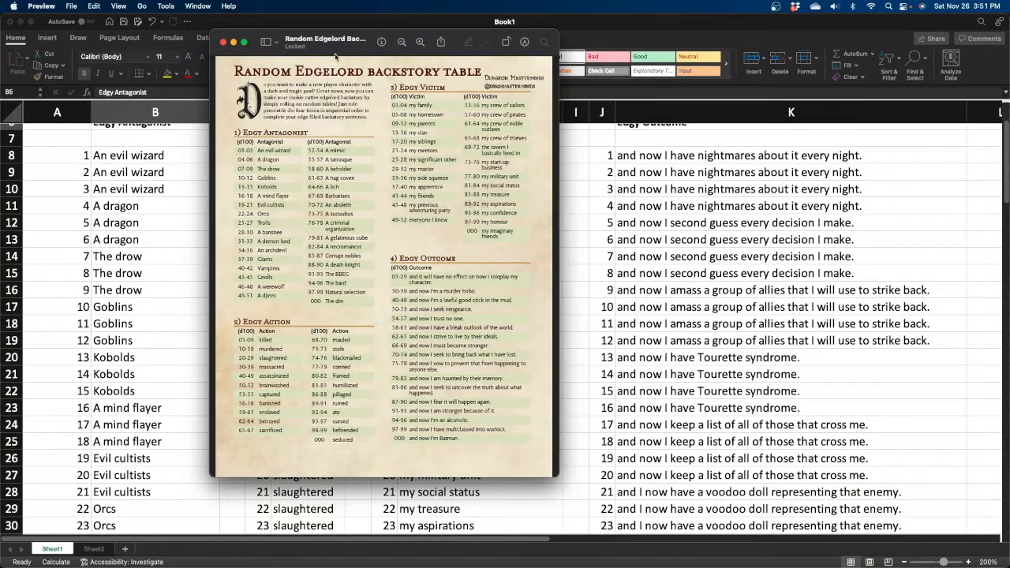
drag(554, 476, 653, 548)
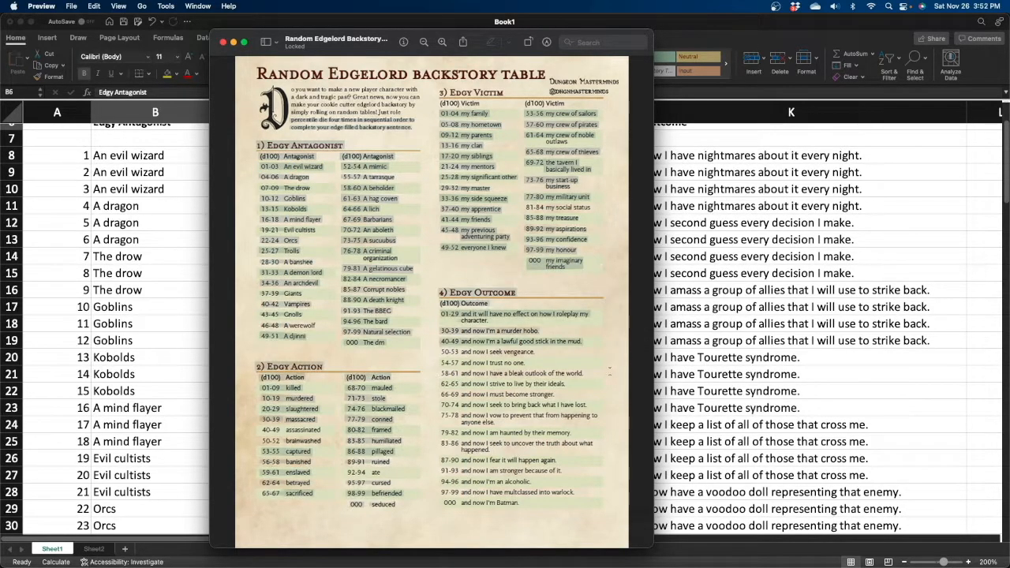
- Select the table text in the Preview image through the last Edgy Outcome row and paste it into Sheet2 at cell B9
drag(594, 510, 528, 506)
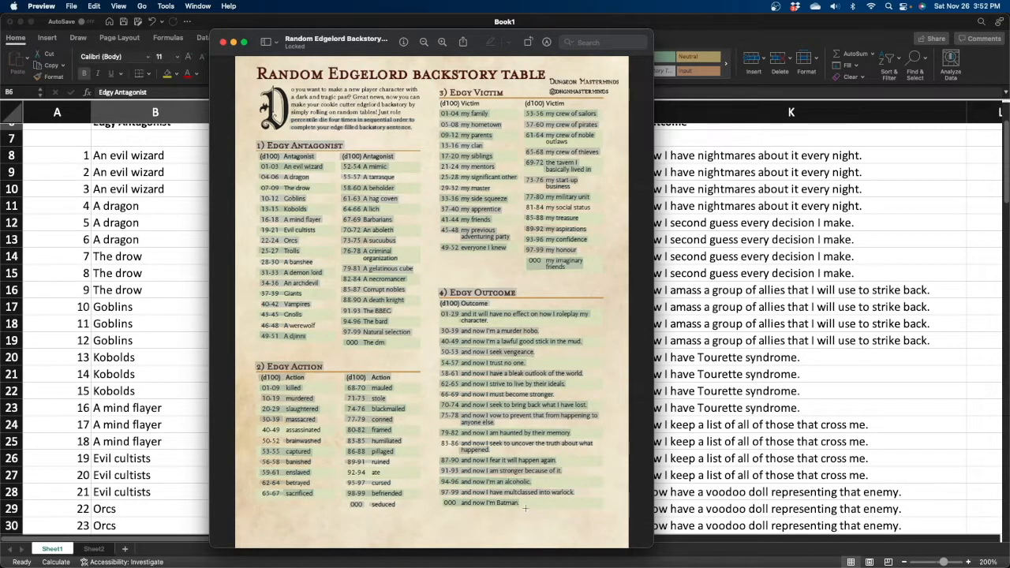
click(179, 420)
click(94, 549)
click(63, 182)
key(super+v)
scroll(60, 236, down, 15)
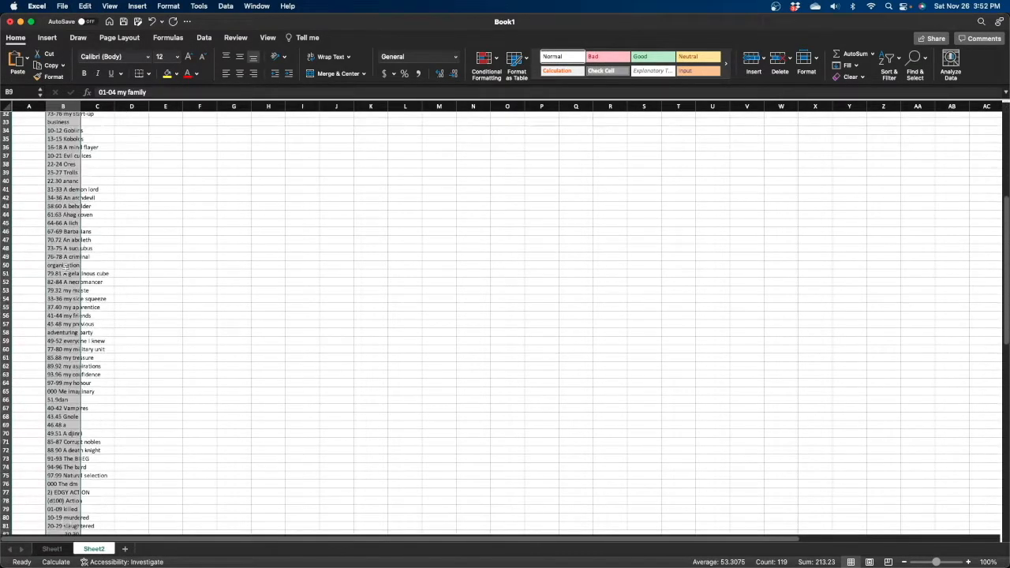
scroll(66, 269, up, 13)
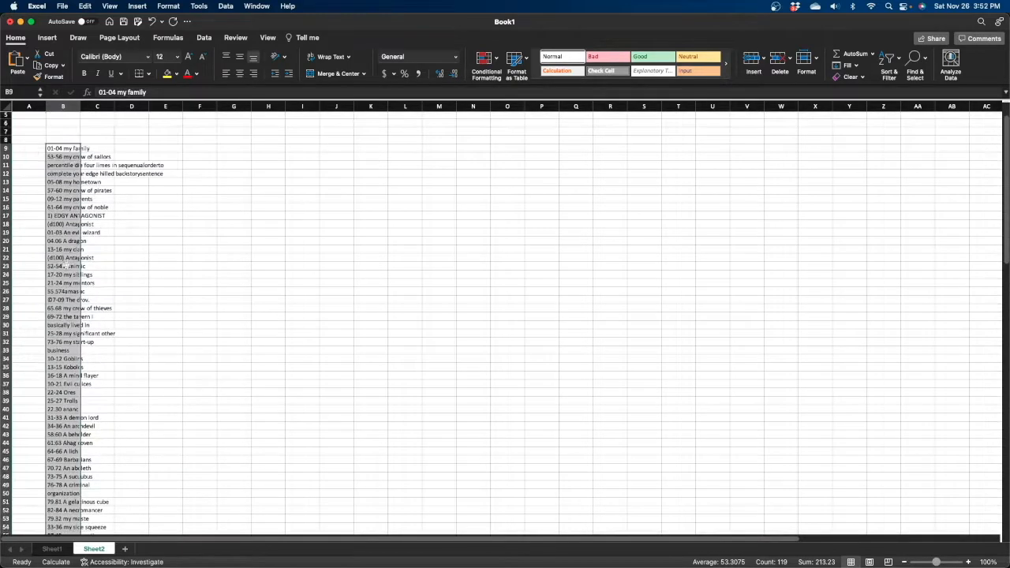
- Compare the text pasted in Sheet2 with the original backstory table image in Preview
key(super+Tab)
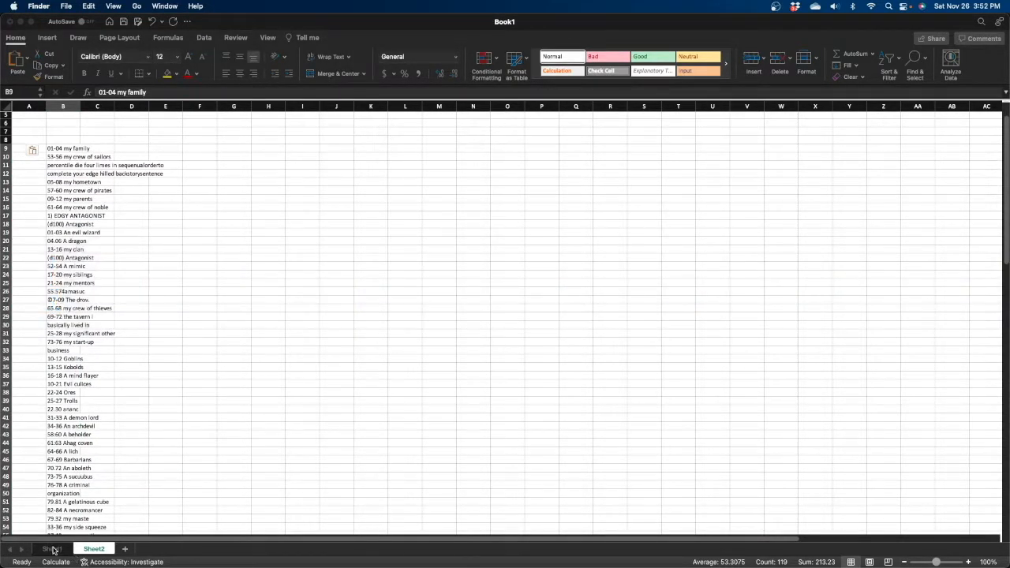
click(151, 442)
key(super+Tab)
key(super+grave)
key(super+grave)
key(super+Tab)
key(super+Tab)
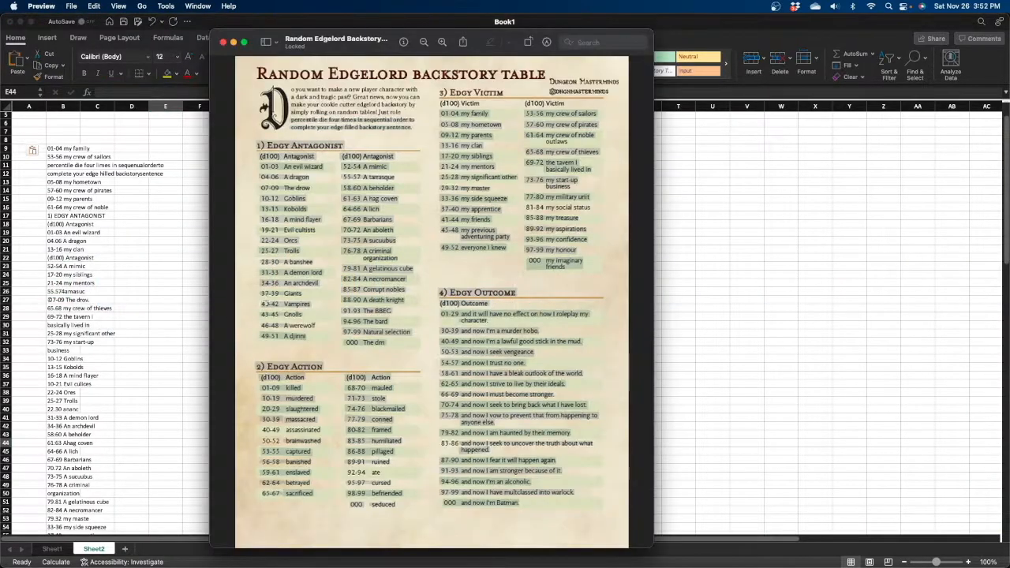
key(super+Tab)
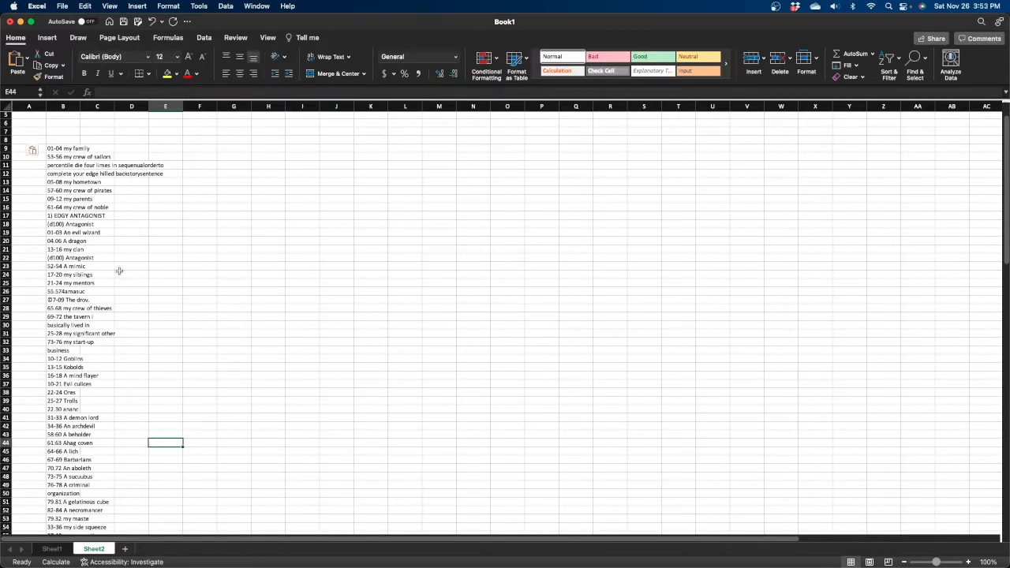
- On Sheet1, widen columns B, E, H and K so the antagonist, action, victim and outcome entries fit
click(52, 549)
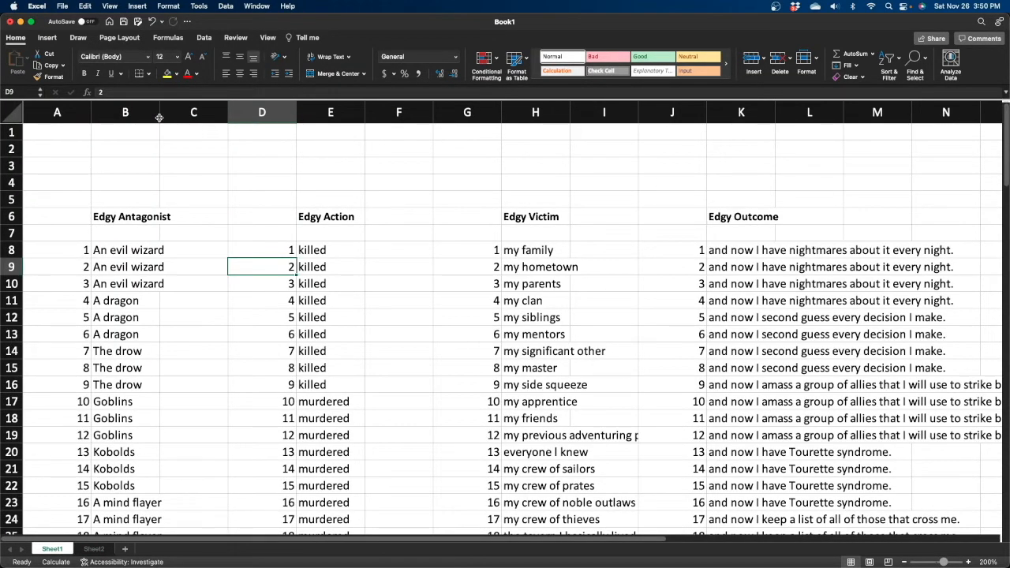
drag(159, 116, 220, 117)
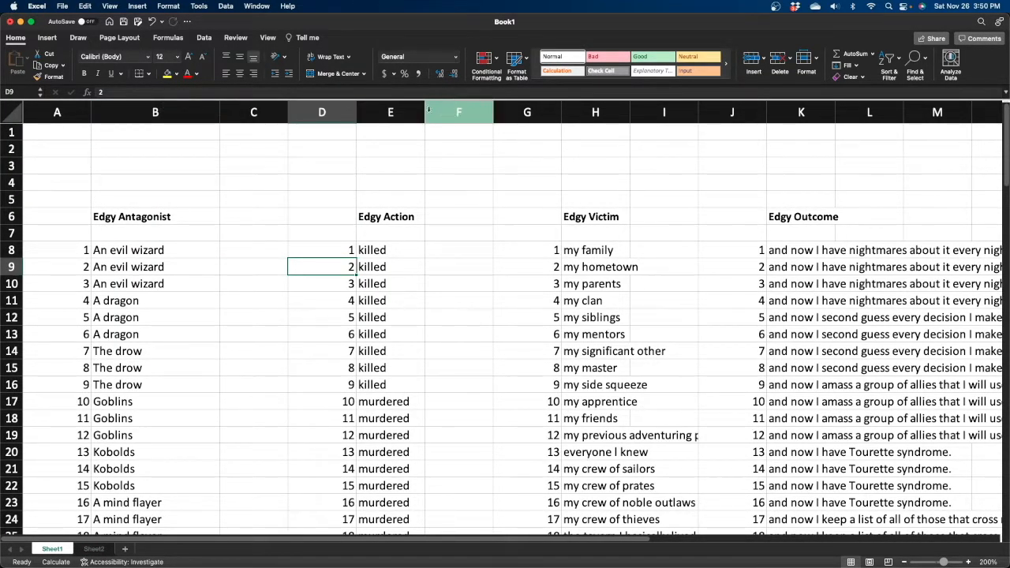
drag(428, 110, 431, 111)
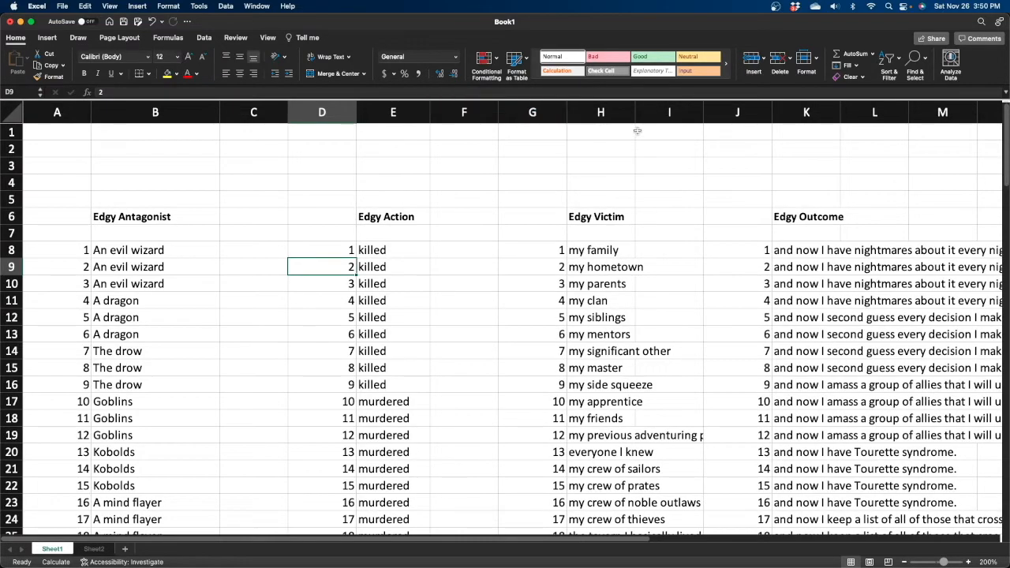
drag(637, 113, 733, 112)
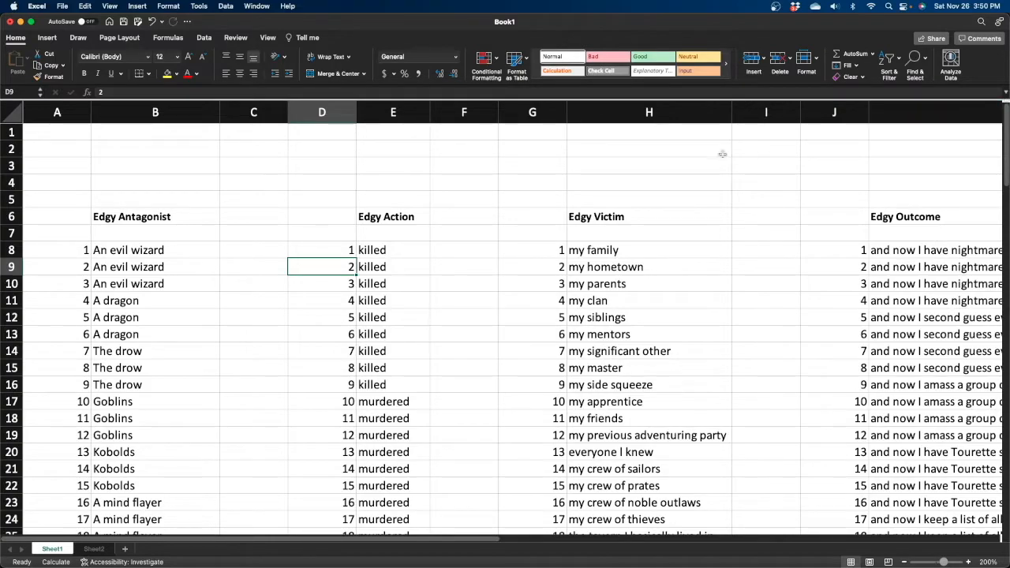
- Fit the number columns D, G and J to their contents and narrow the blank spacer columns C, F and I
double_click(356, 112)
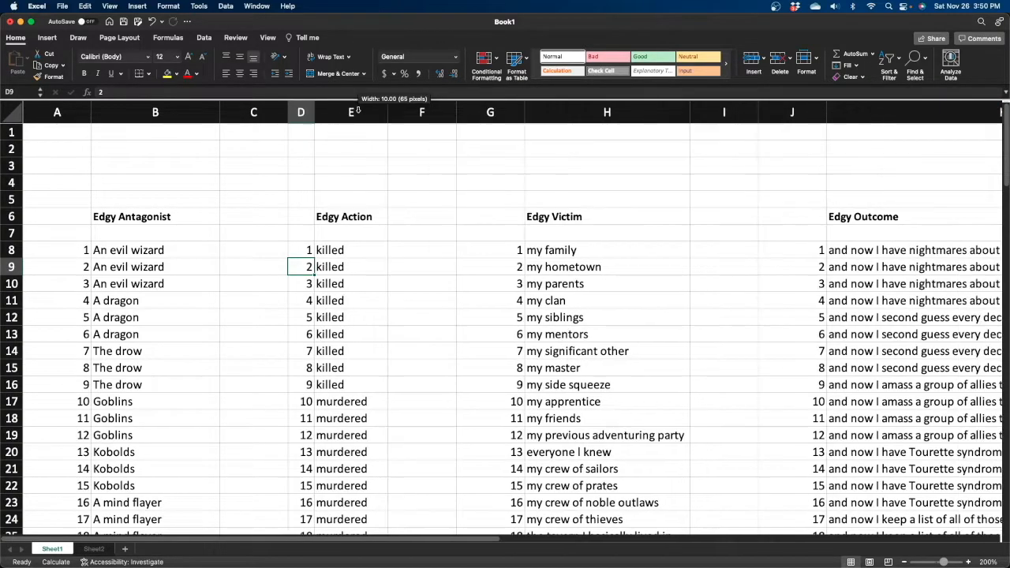
double_click(526, 114)
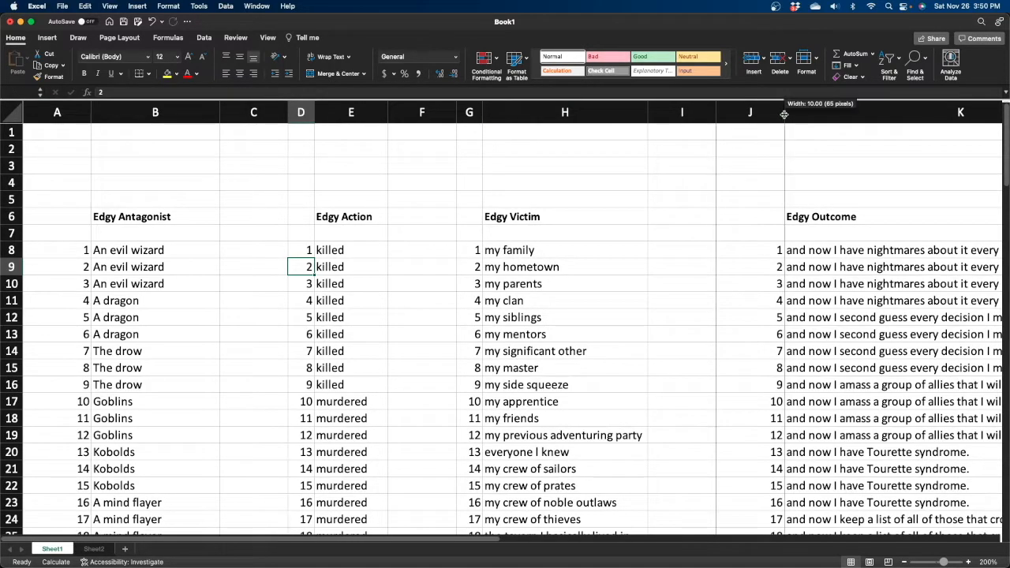
double_click(785, 113)
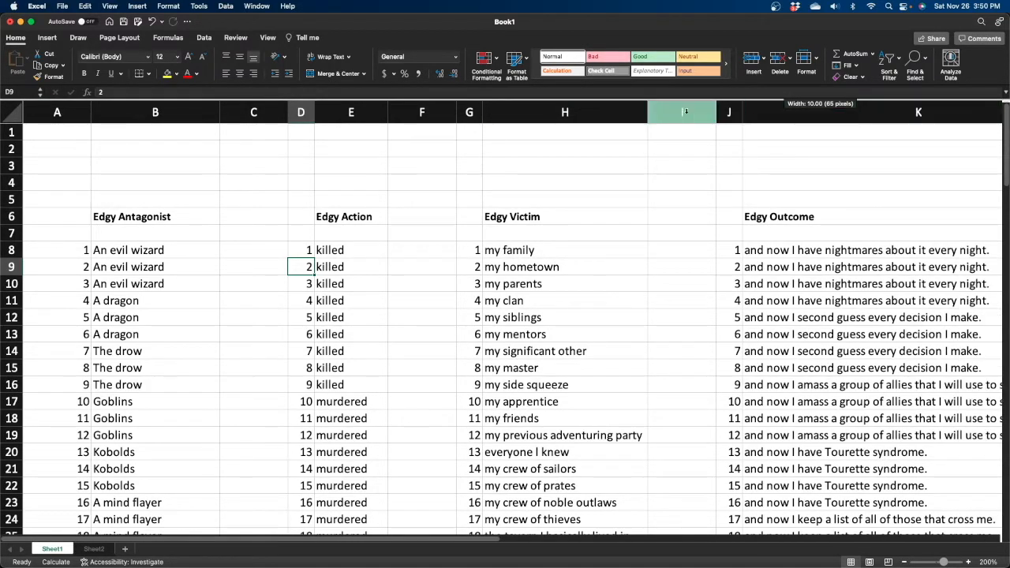
double_click(315, 113)
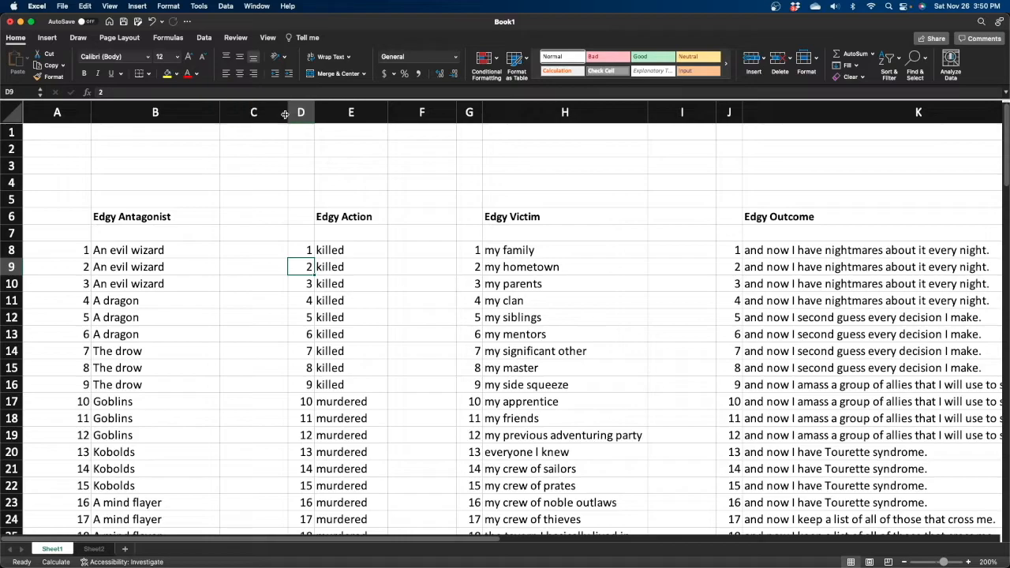
drag(288, 113, 247, 113)
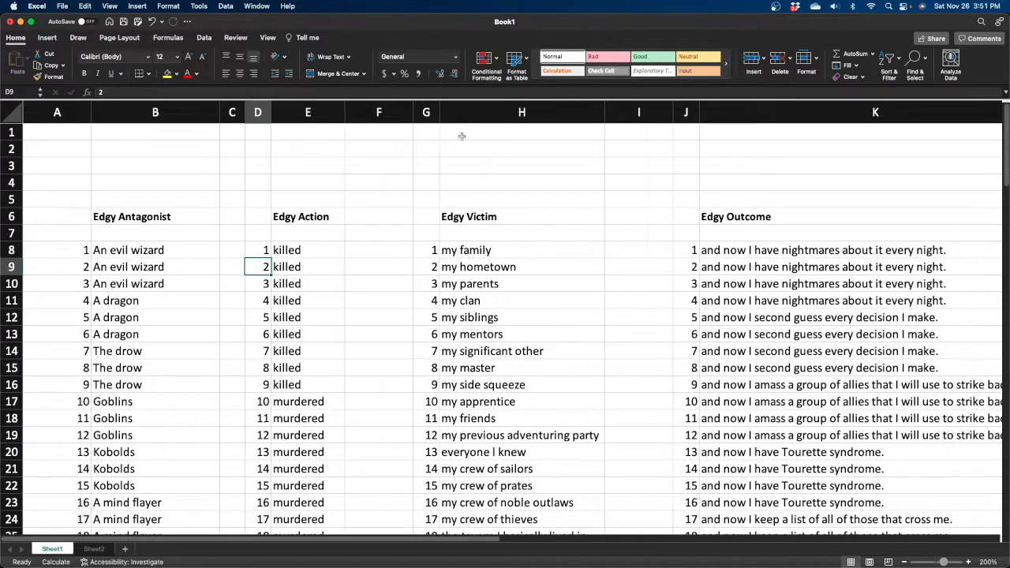
drag(413, 117, 366, 117)
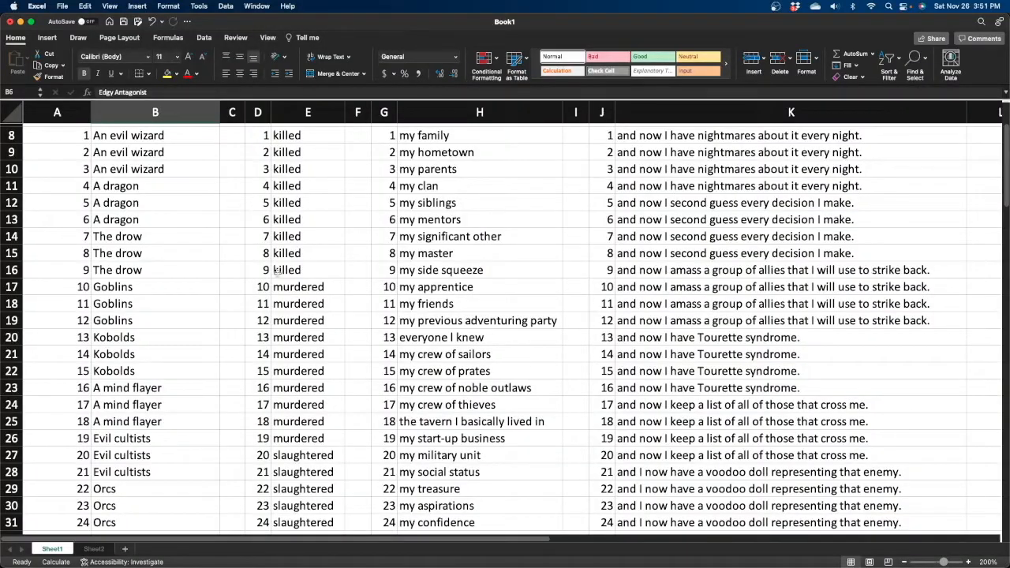
scroll(466, 254, down, 2)
scroll(467, 254, up, 2)
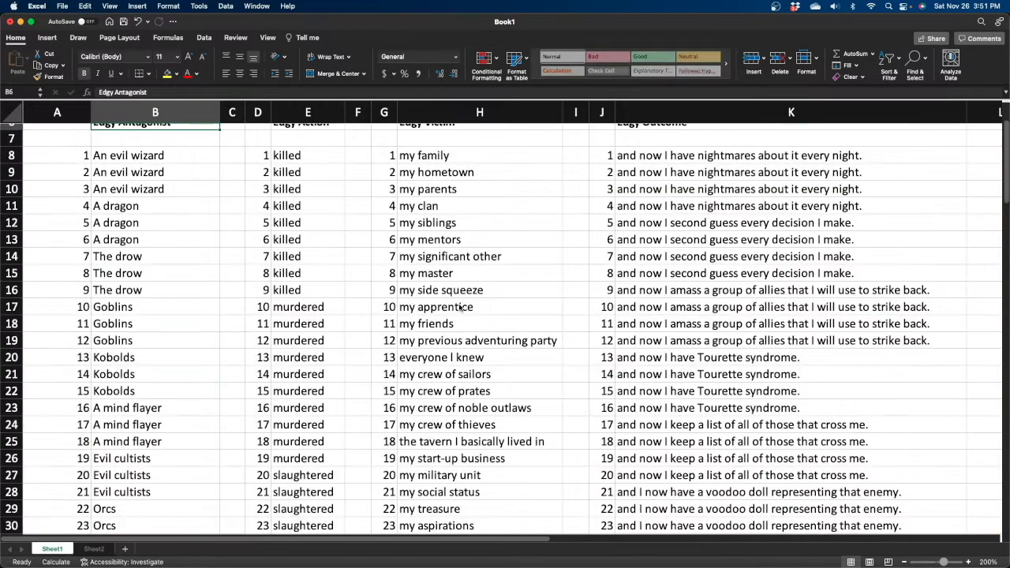
mouse_move(150, 562)
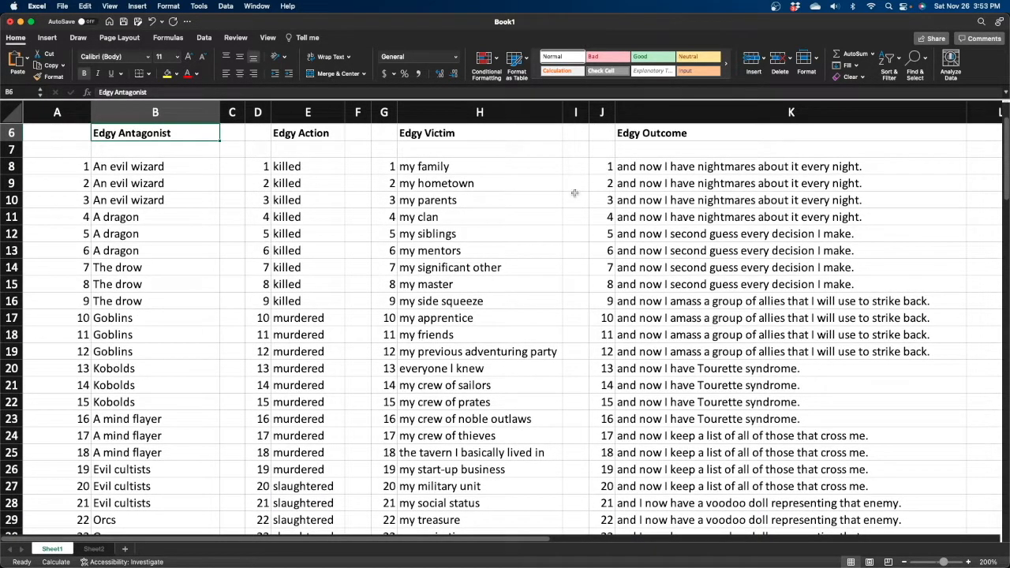
drag(606, 167, 710, 183)
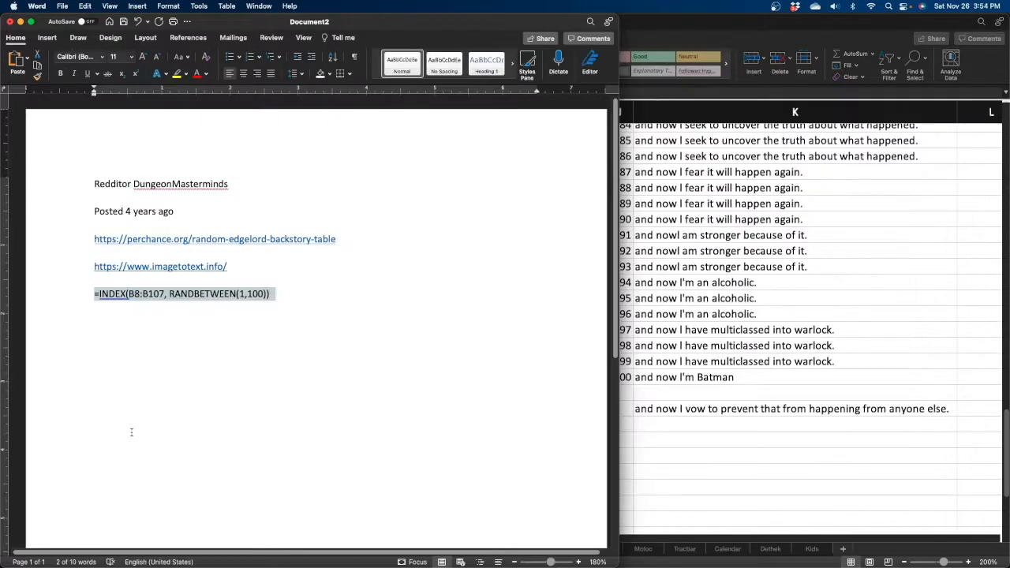
- Copy the formula =INDEX(B8:B107, RANDBETWEEN(1,100)) from the Word notes into cell B109 below the Edgy Antagonist list in Excel
key(super+Tab)
key(super+grave)
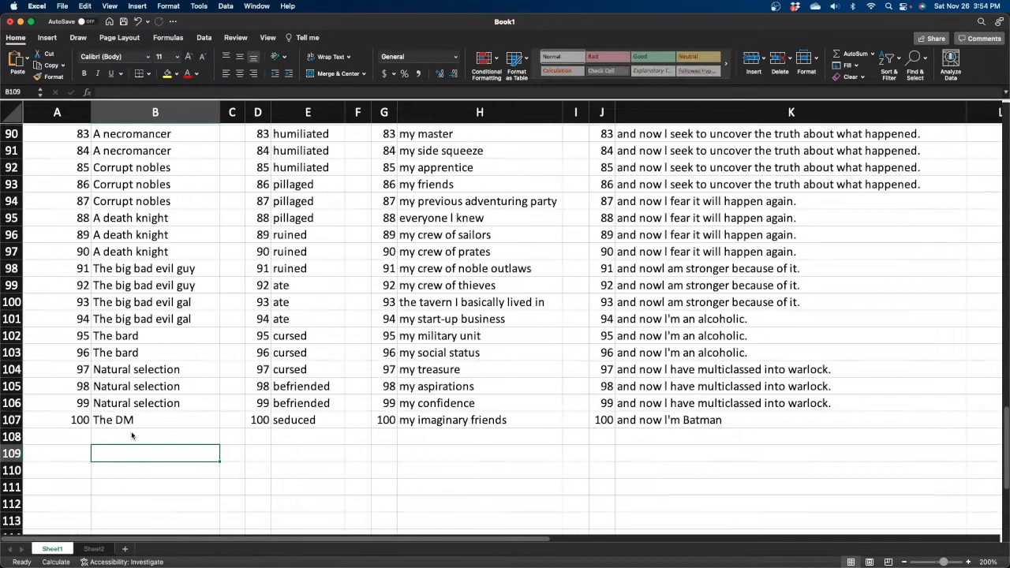
text(=INDEX(B8:B107, RANDBETWEEN(1,100)))
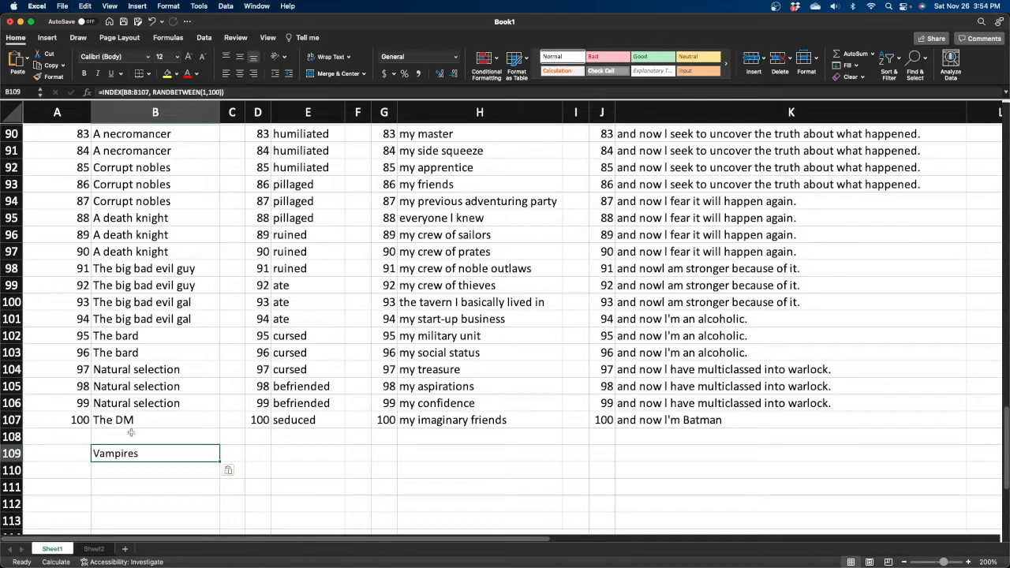
key(Return)
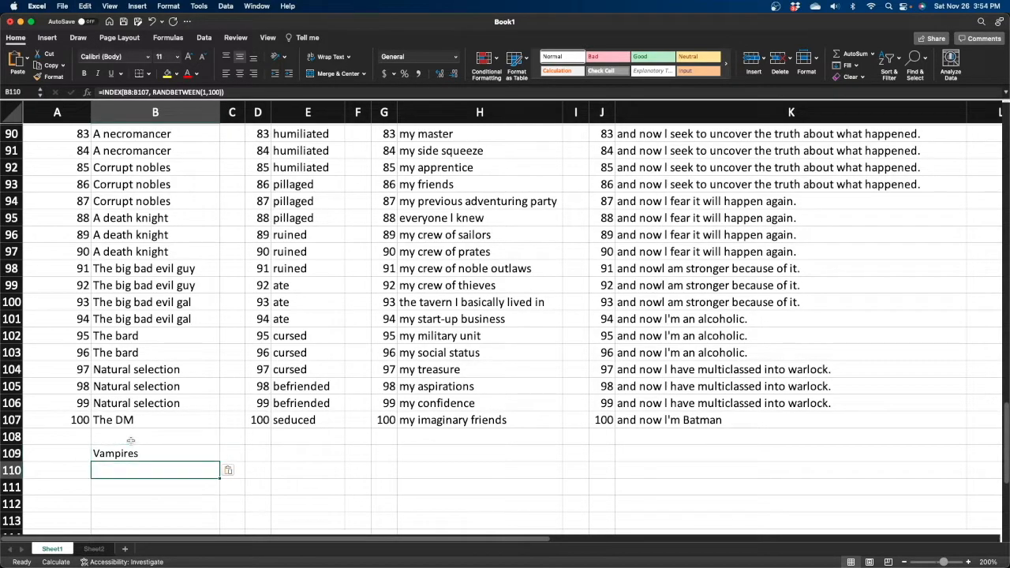
- Copy the random pick formula in B109 to E109, H109 and K109 below the action, victim and outcome lists
key(Up)
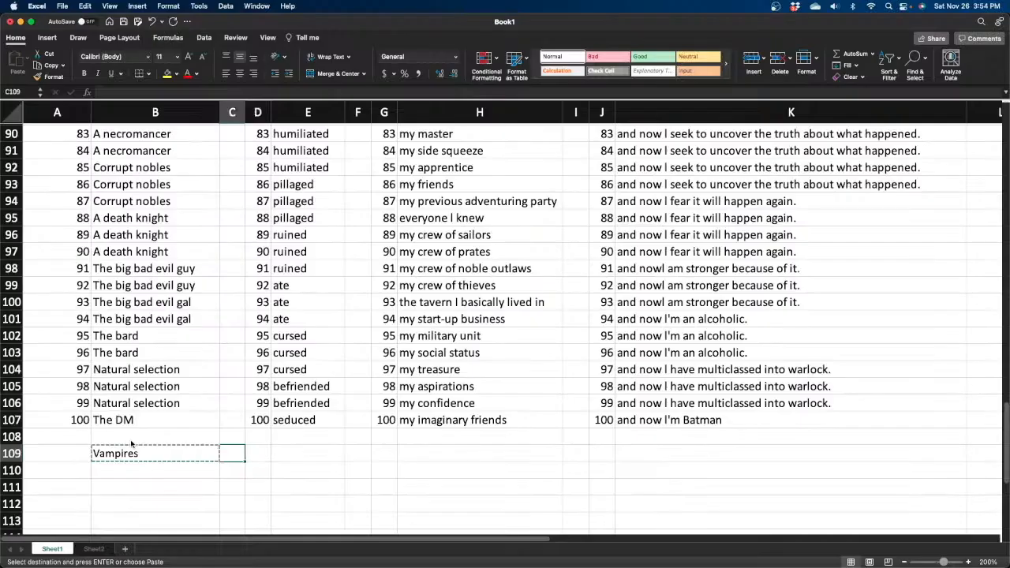
key(Right)
key(Right)
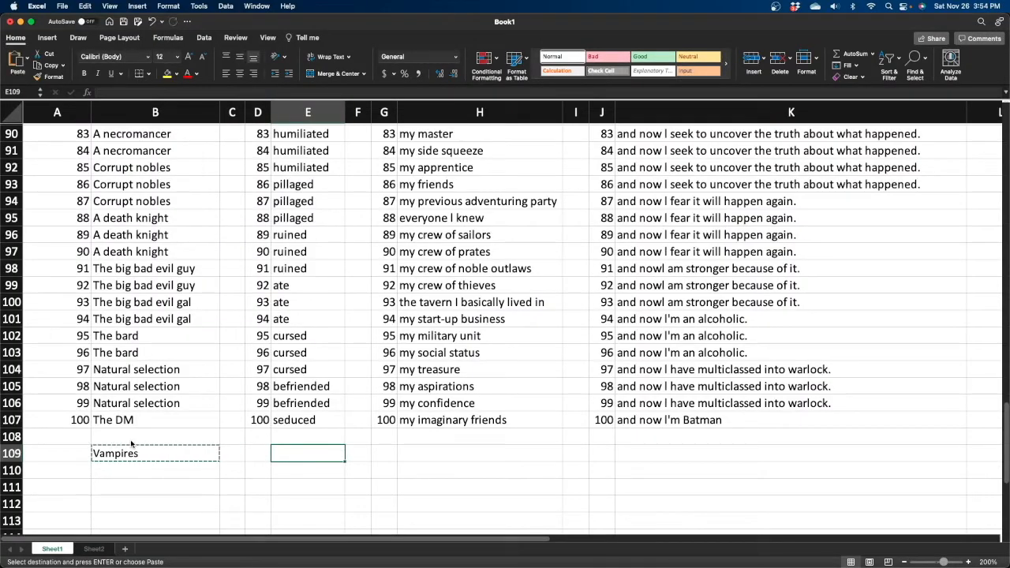
text(Vampires)
key(Right)
key(Right)
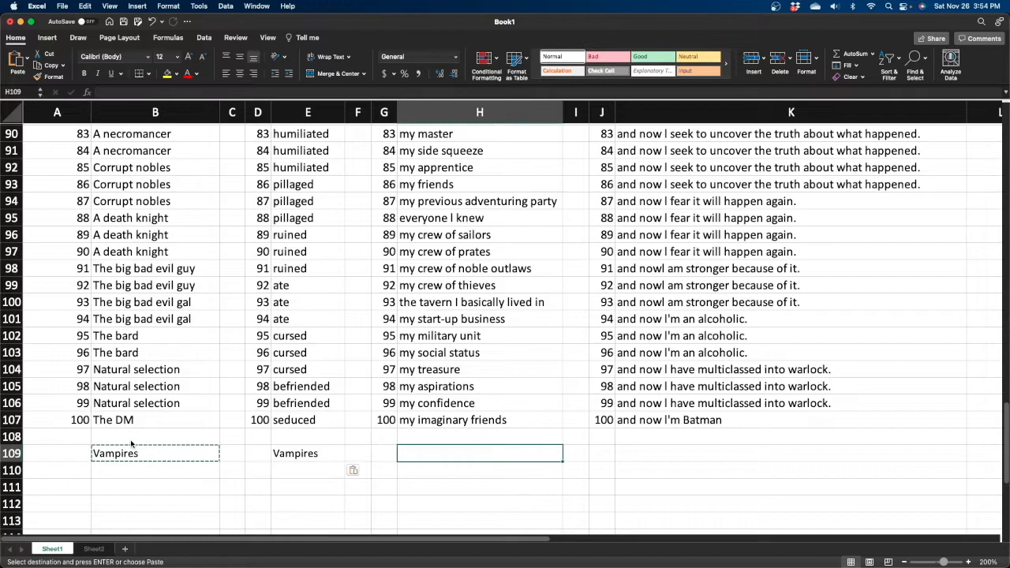
text(Vampires)
key(Right)
key(Right)
key(Right)
text(Vampires)
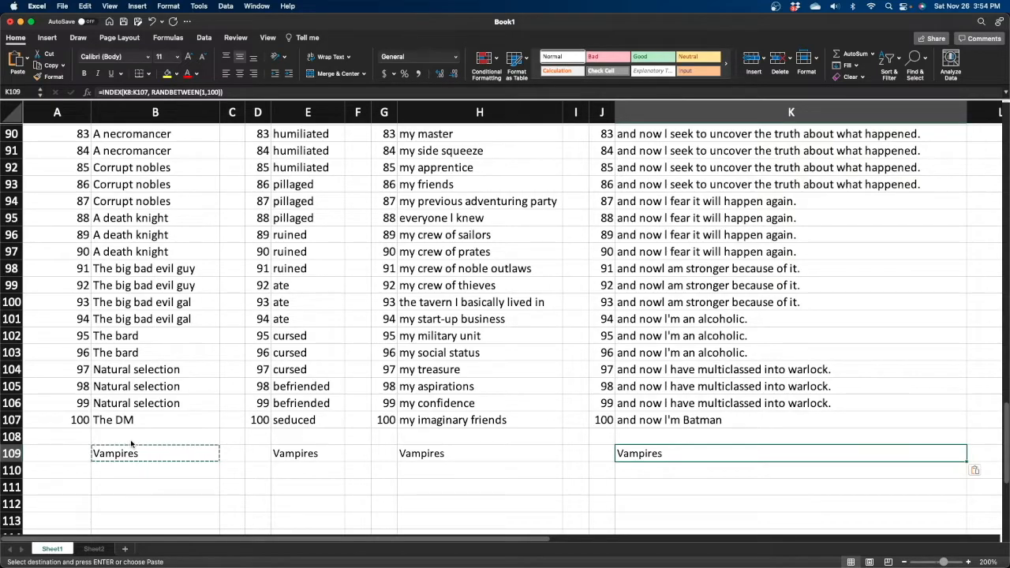
key(Escape)
- Recalculate the workbook so the four formulas in row 109 pick new random entries
key(Left)
key(Left)
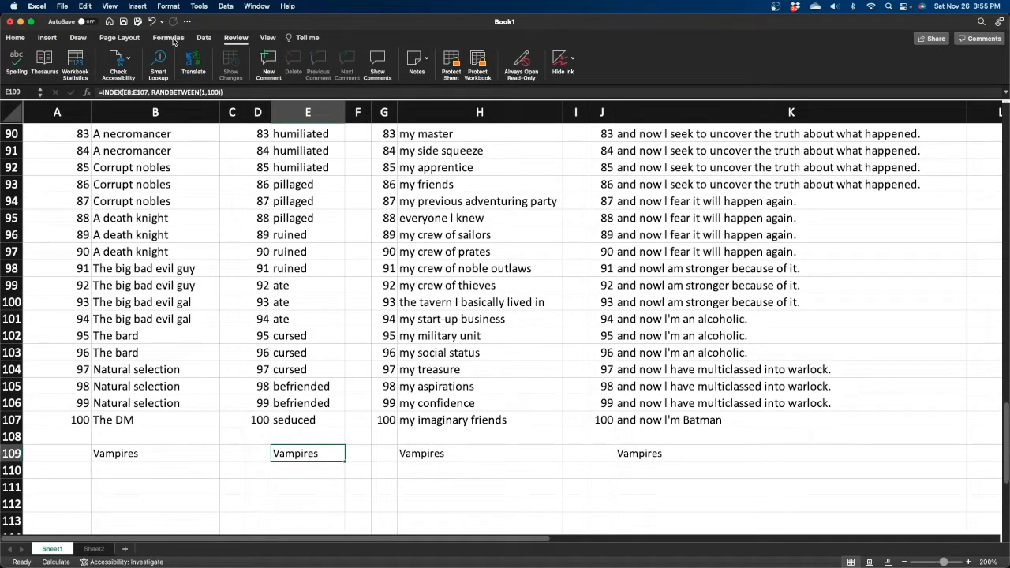
click(169, 38)
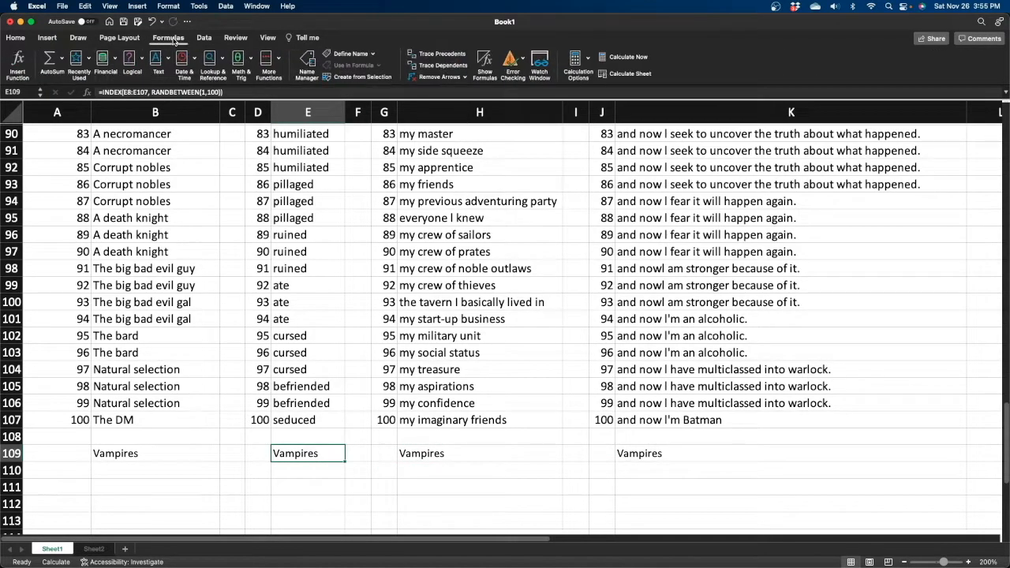
click(623, 58)
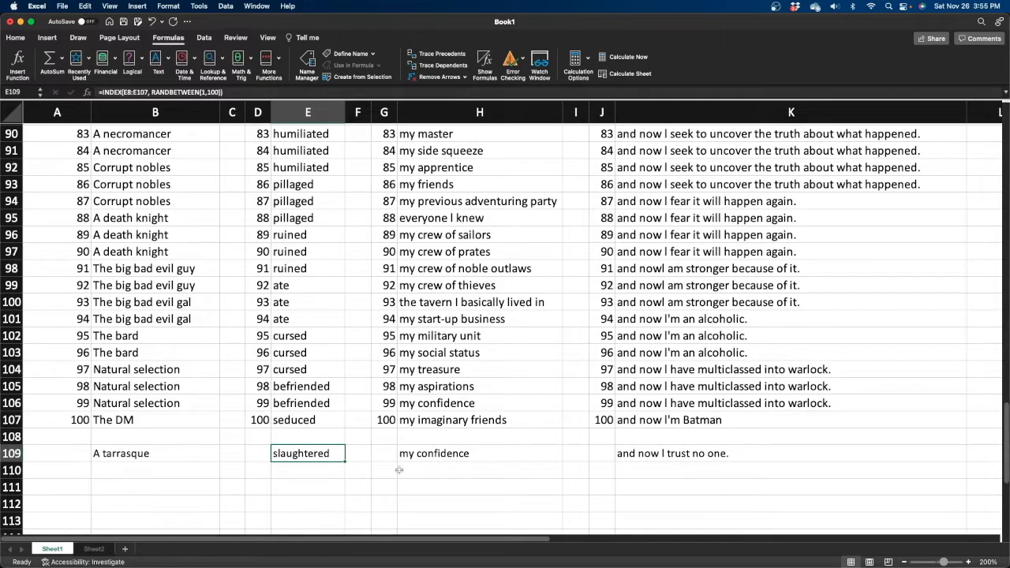
- Return to the start of the sheet and select cell B2 above the Edgy Antagonist heading
scroll(136, 421, up, 1)
scroll(135, 421, up, 8)
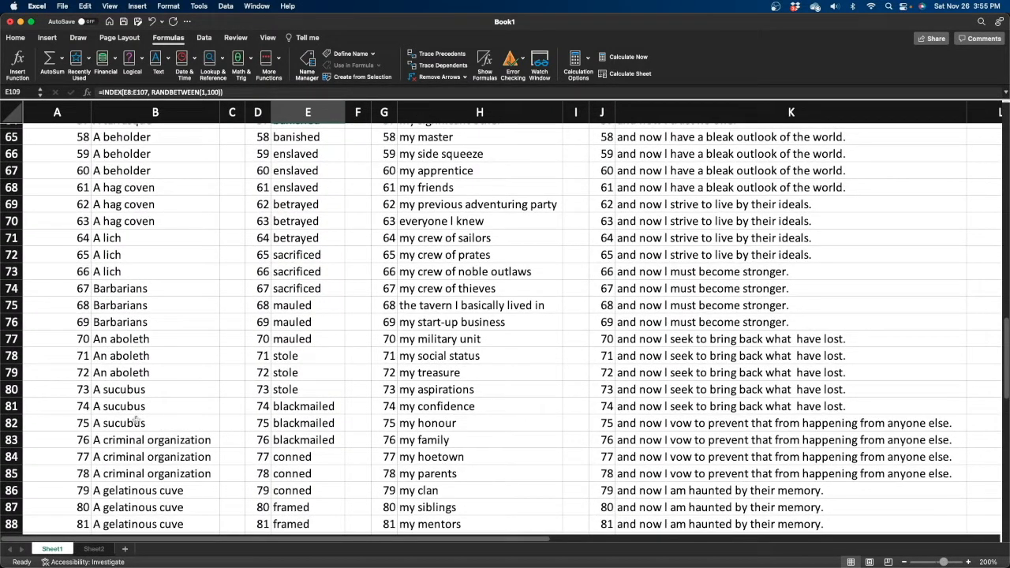
scroll(136, 421, up, 10)
scroll(136, 420, up, 11)
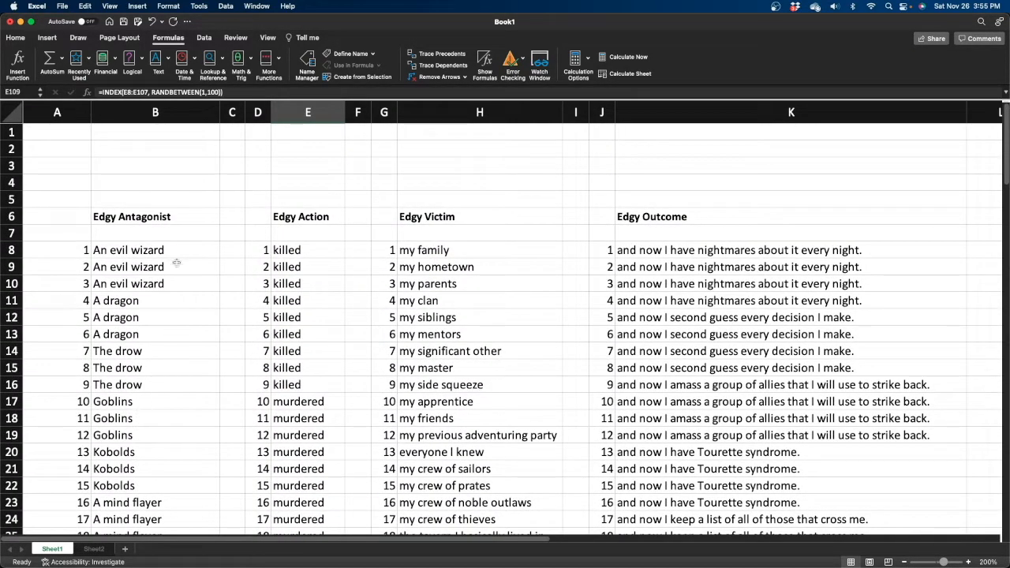
click(155, 149)
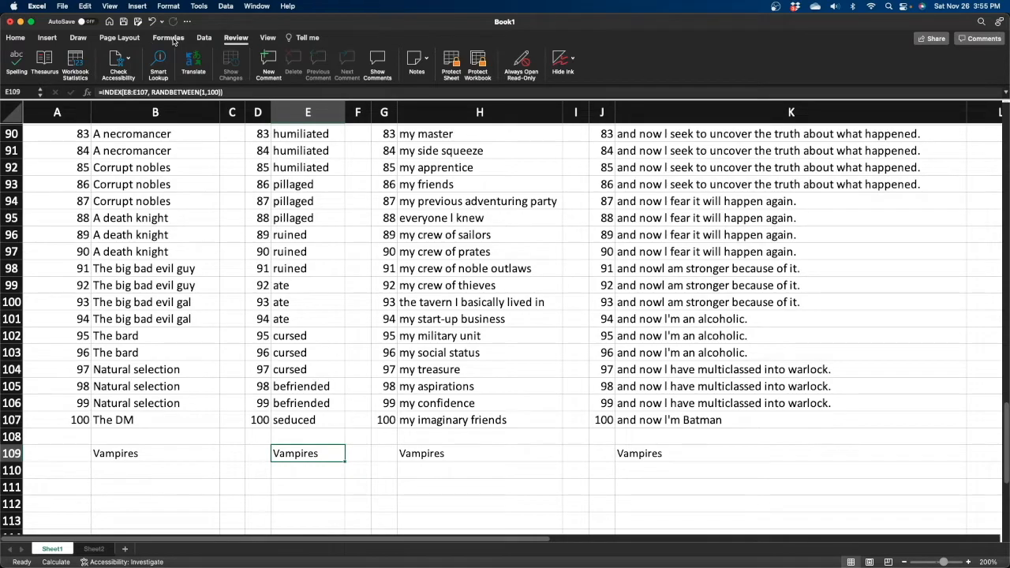
click(169, 38)
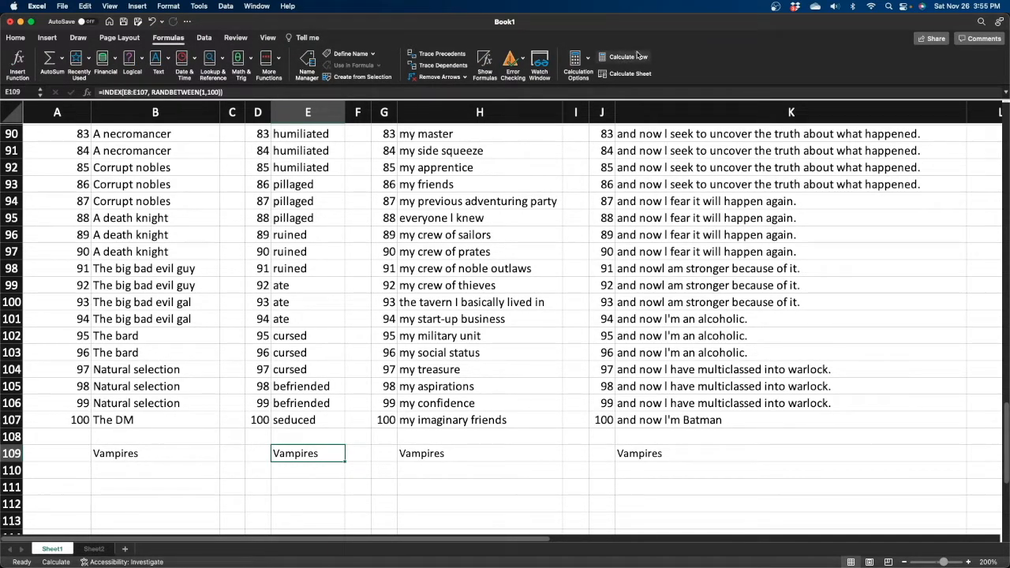
click(235, 38)
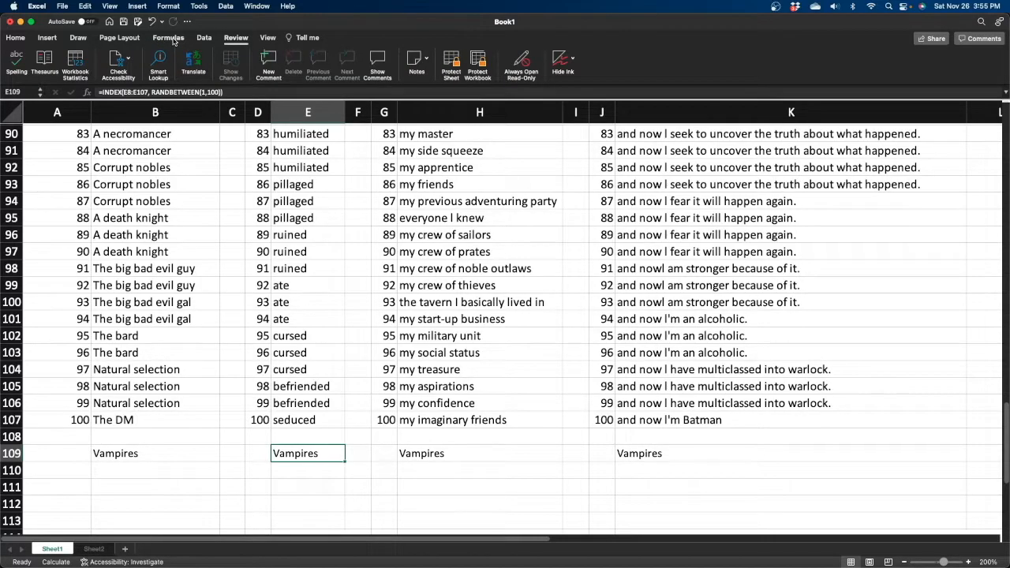
click(169, 38)
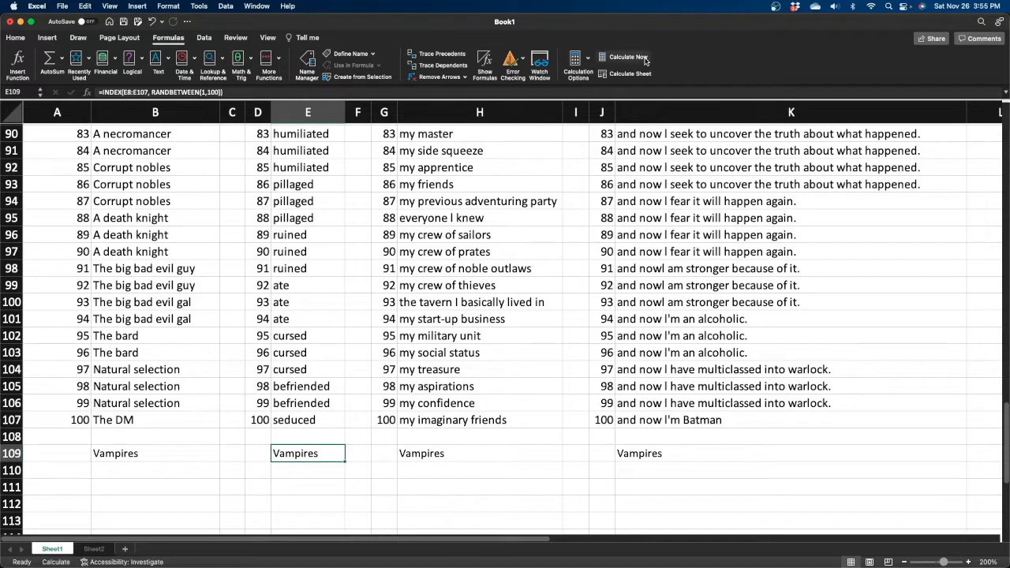
click(235, 38)
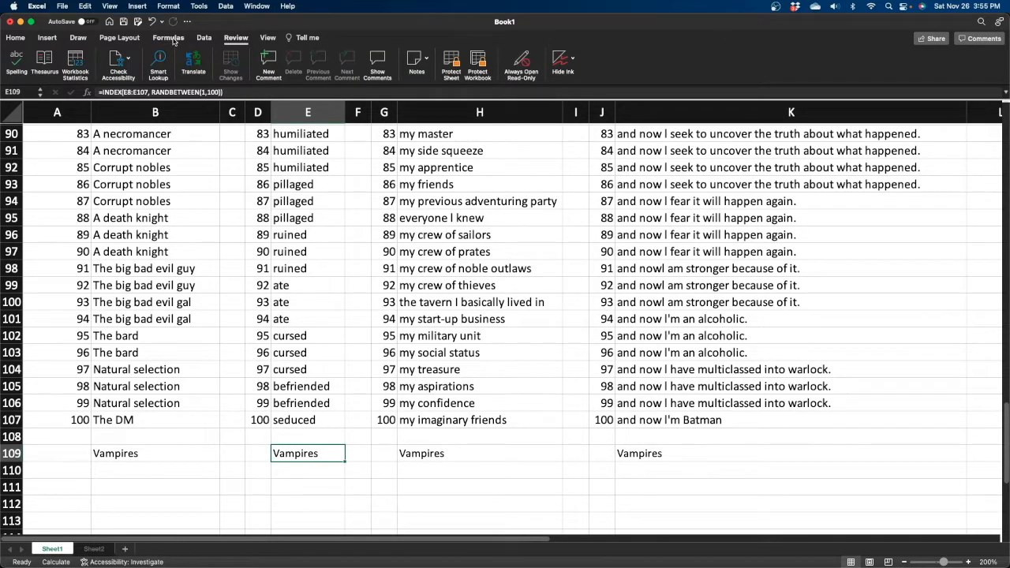
click(174, 39)
click(174, 41)
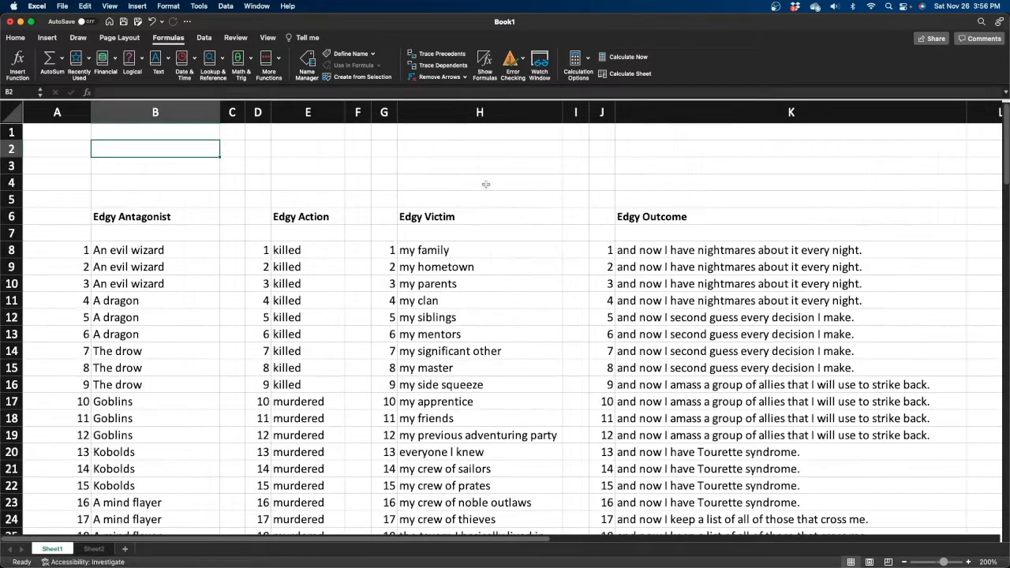
- Paste the formula that joins the random antagonist, action, victim and outcome into one sentence in cell B2
key(super+v)
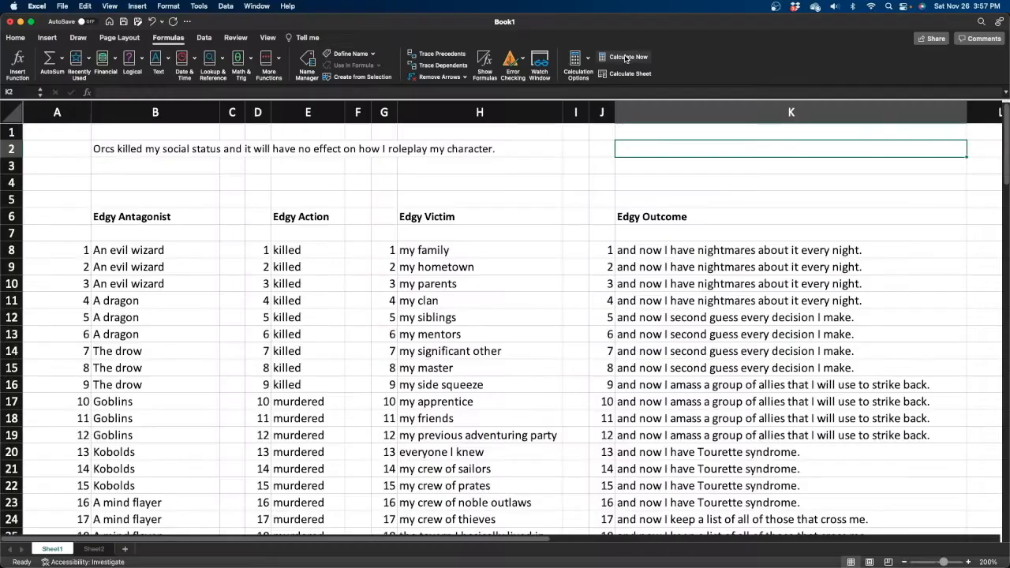
key(Home)
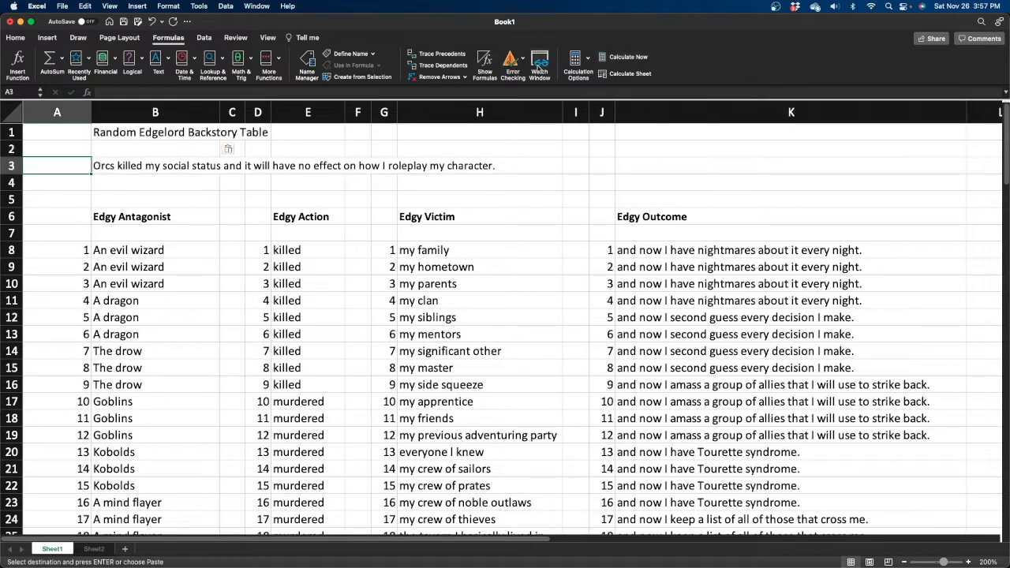
- Recalculate the workbook several times to generate new random backstory sentences above the lists
click(628, 58)
click(628, 58)
click(628, 58)
click(629, 58)
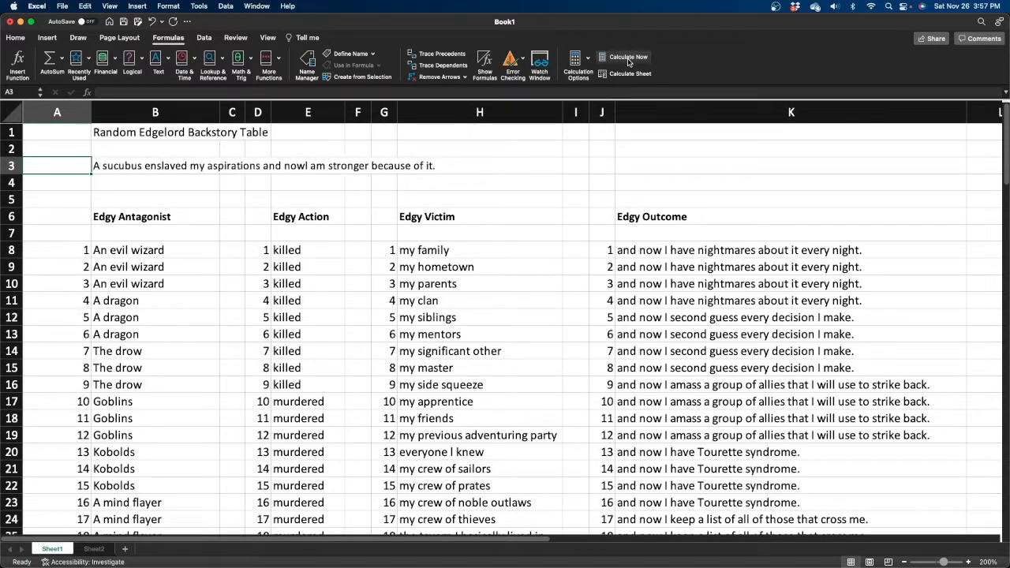
click(628, 58)
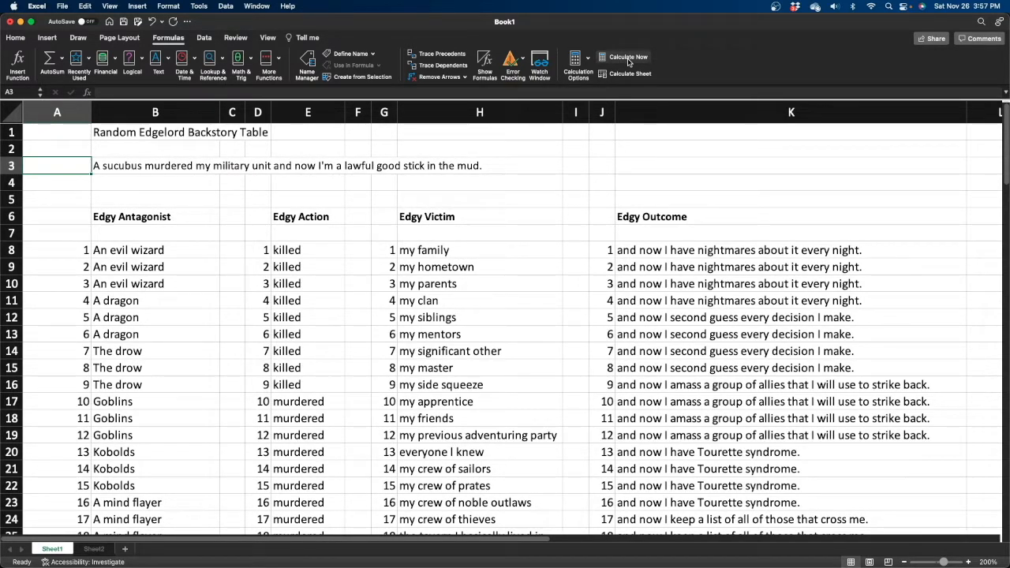
click(629, 58)
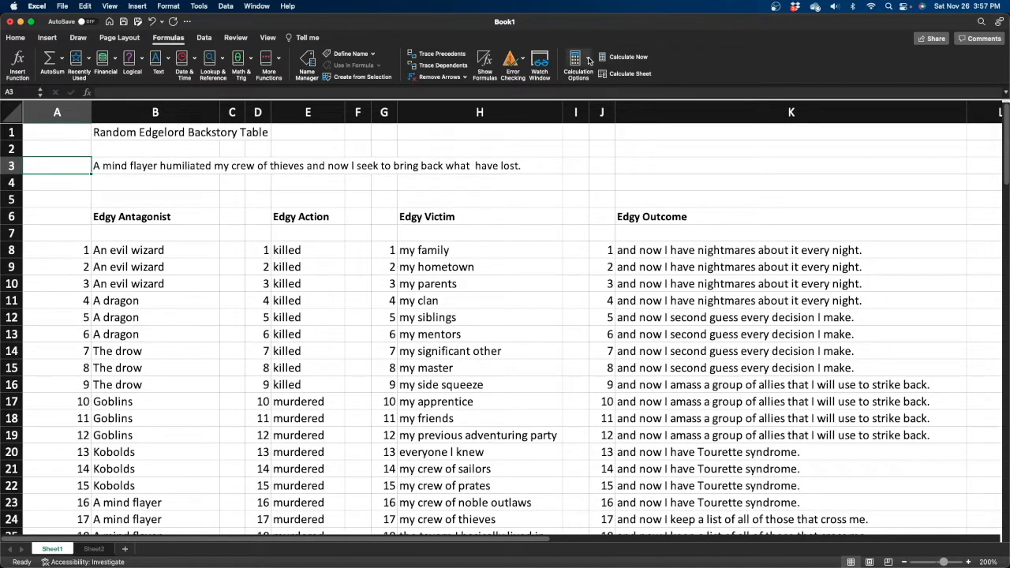
click(589, 61)
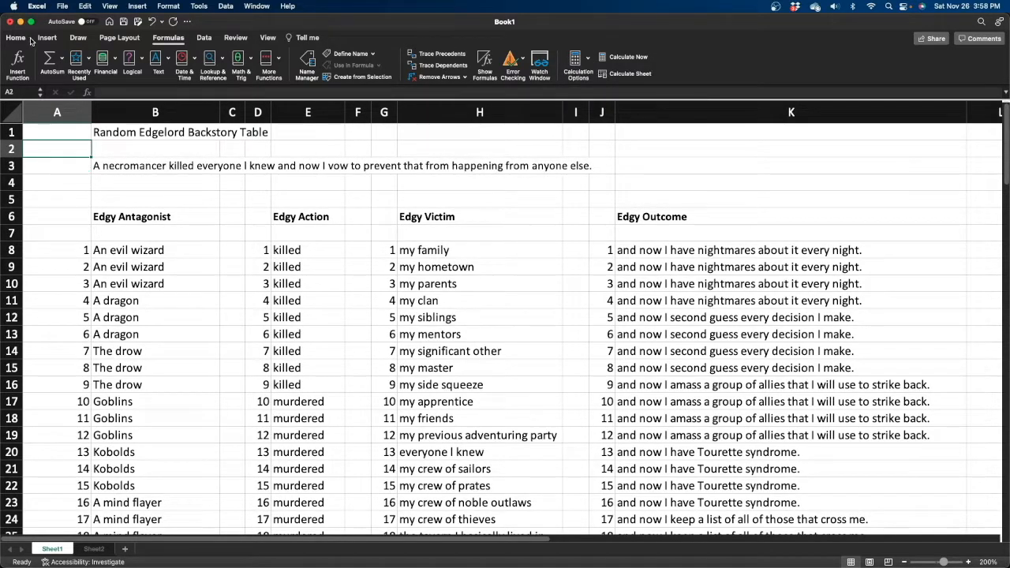
- Draw a small circle about 0.21" across in cell A2 and open its shape options
click(43, 39)
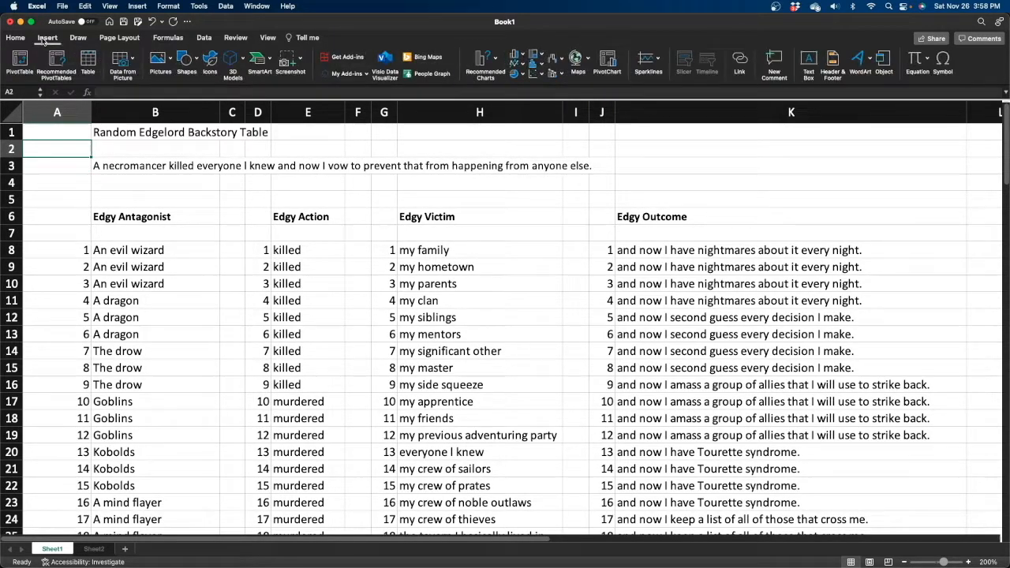
click(192, 65)
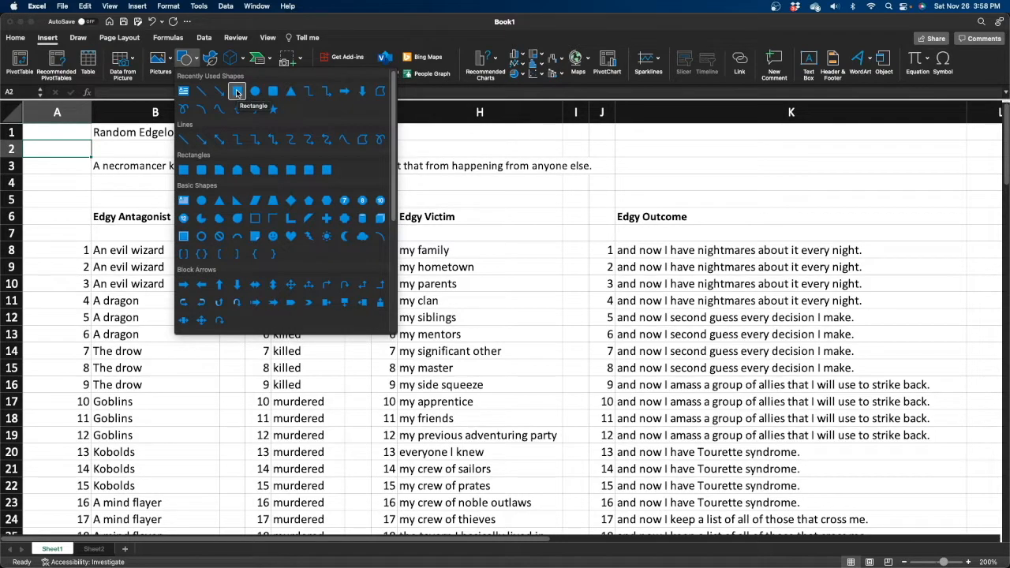
click(236, 91)
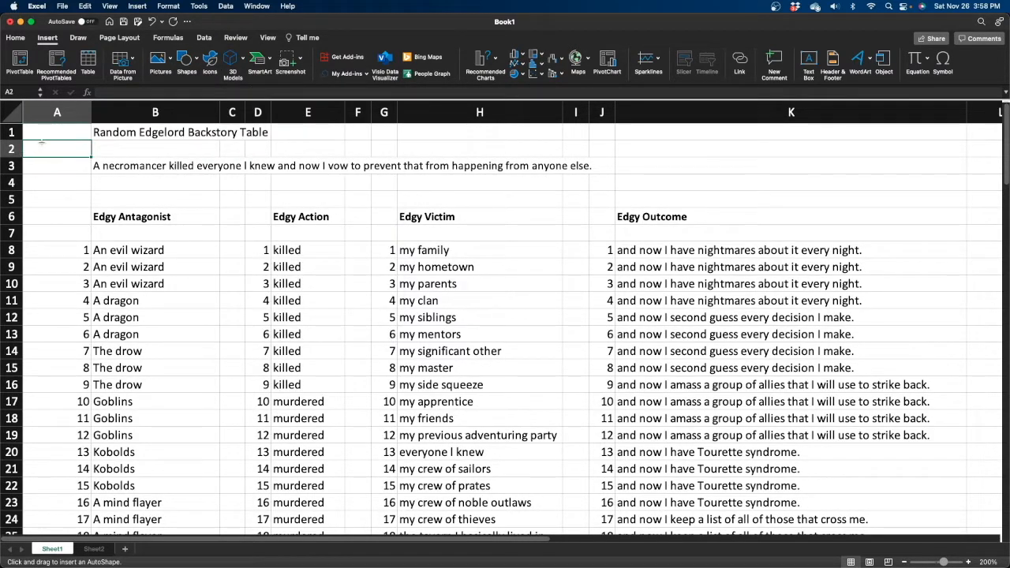
mouse_move(42, 143)
mouse_down()
mouse_move(59, 158)
mouse_move(50, 150)
mouse_up()
click(60, 195)
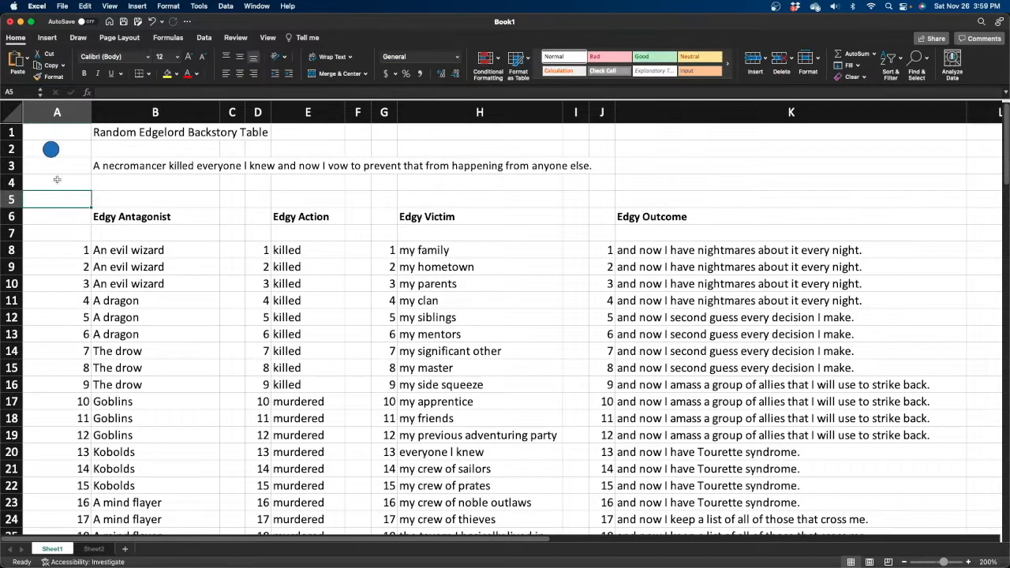
click(52, 150)
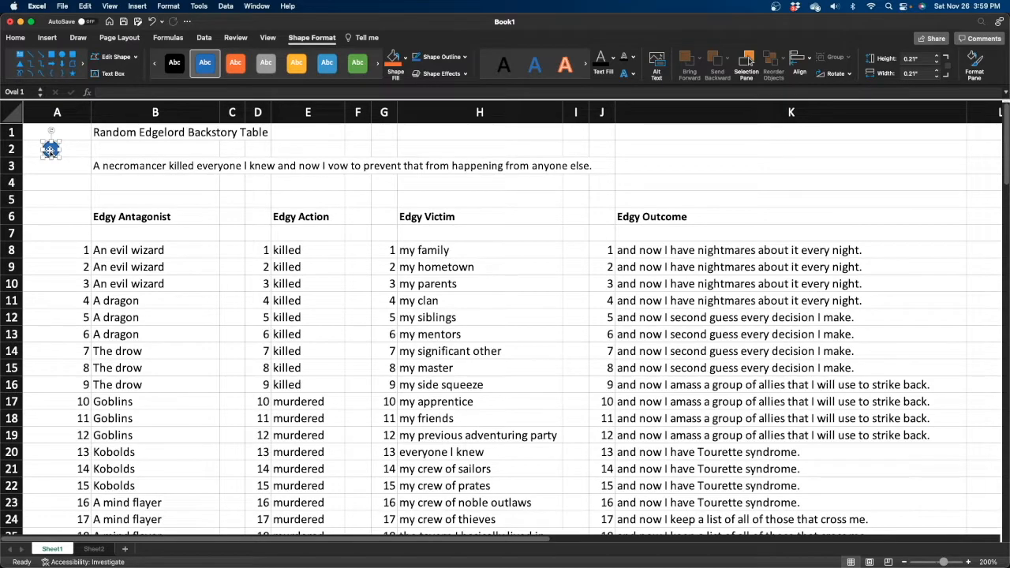
right_click(50, 150)
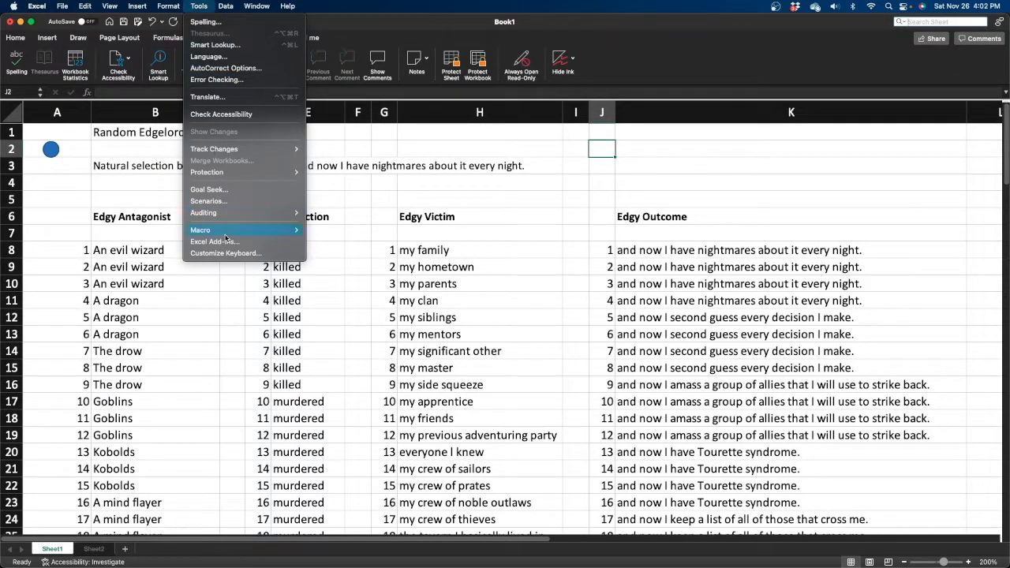
- Start recording a macro named Recalculate, stored in This Workbook, with the description "recalculates all functions"
mouse_move(233, 235)
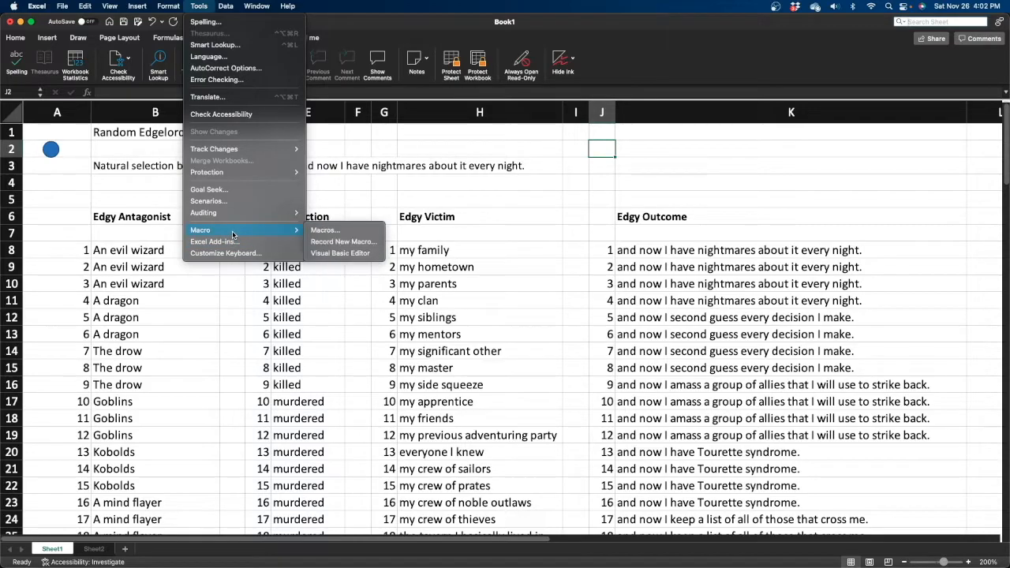
click(341, 242)
text(Recalculate)
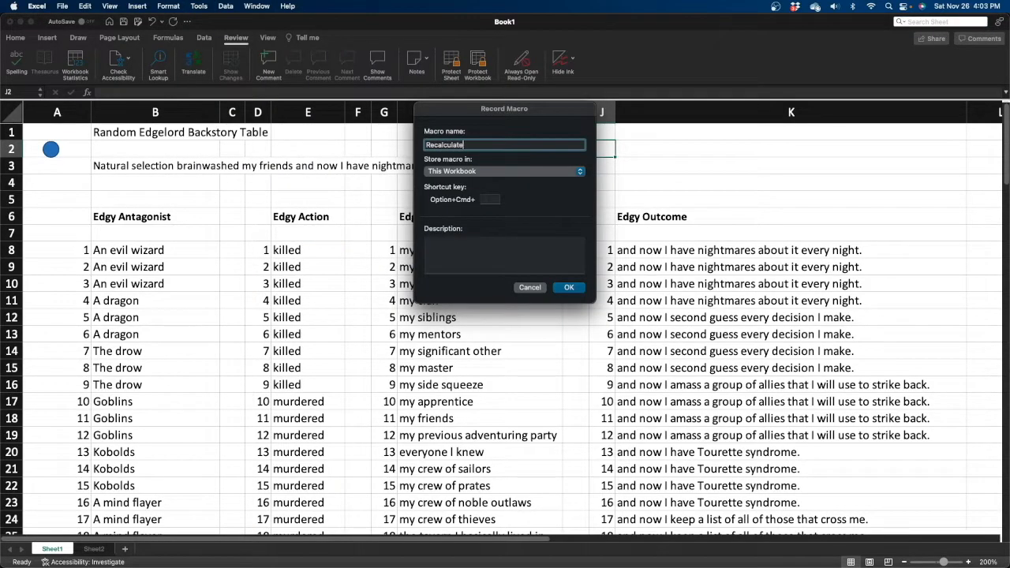
click(487, 259)
text(recalculates all functions)
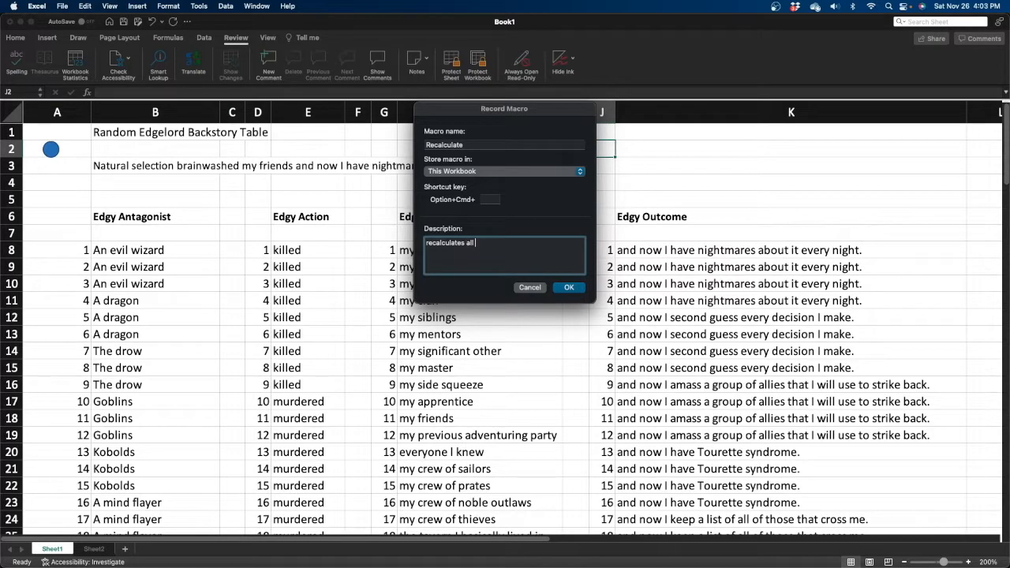
click(567, 287)
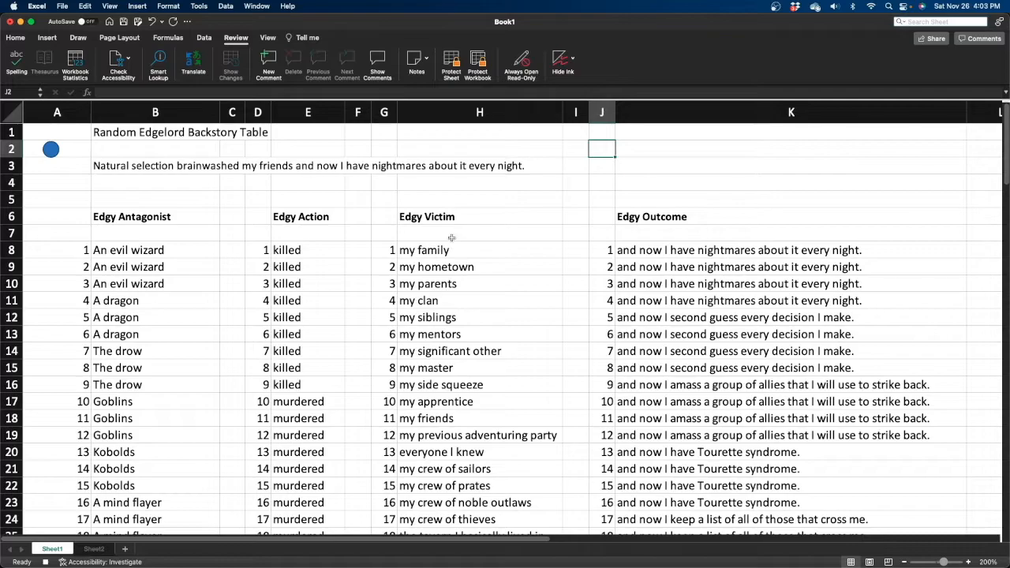
- Record a Calculate Now action in the Recalculate macro and stop the recording
click(168, 38)
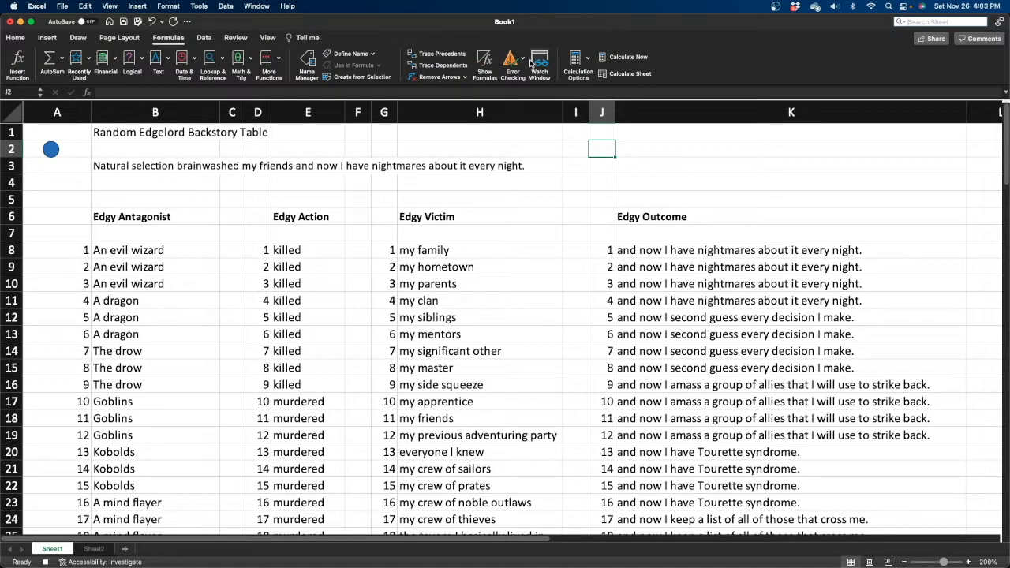
click(623, 59)
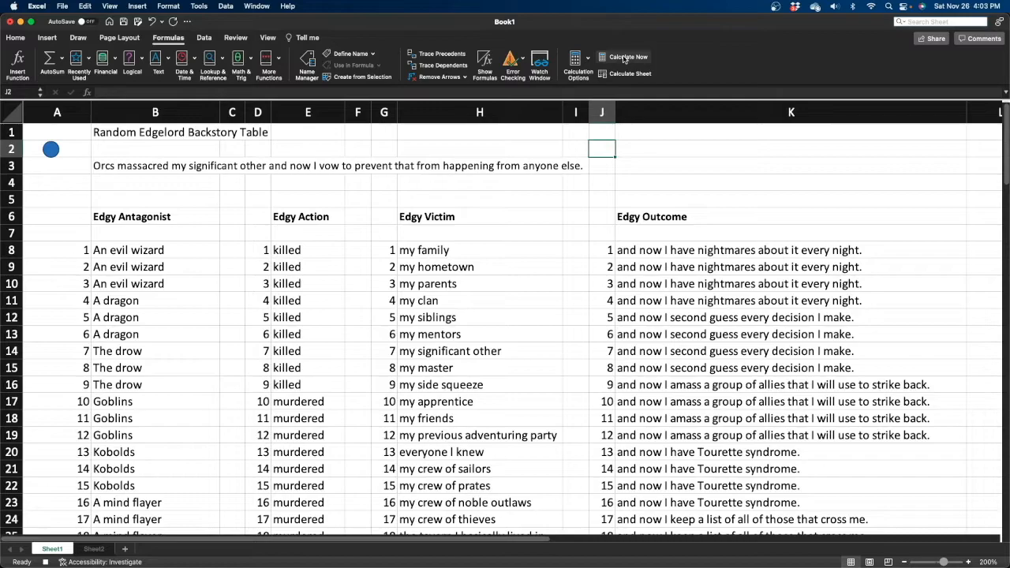
click(199, 6)
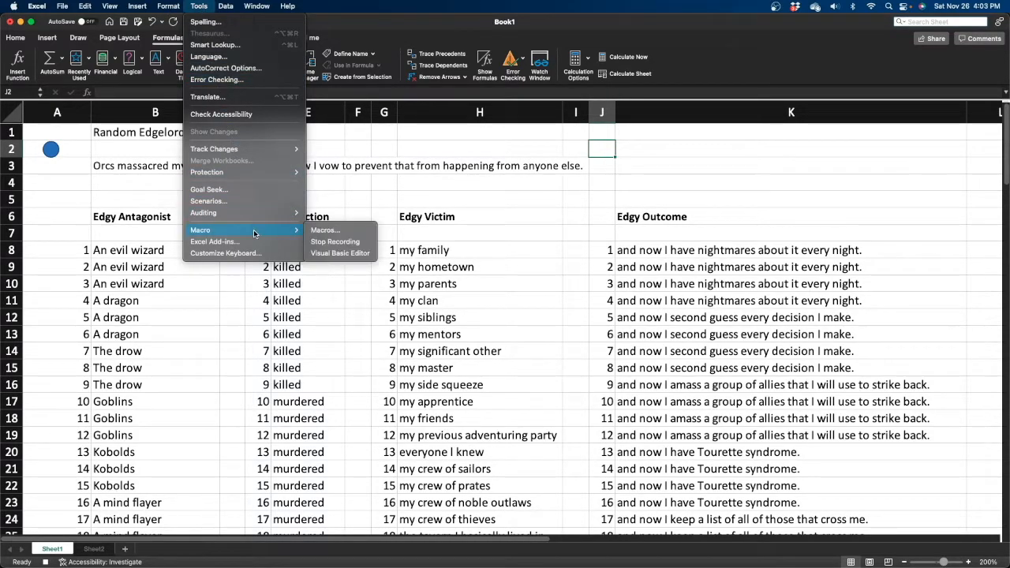
click(353, 242)
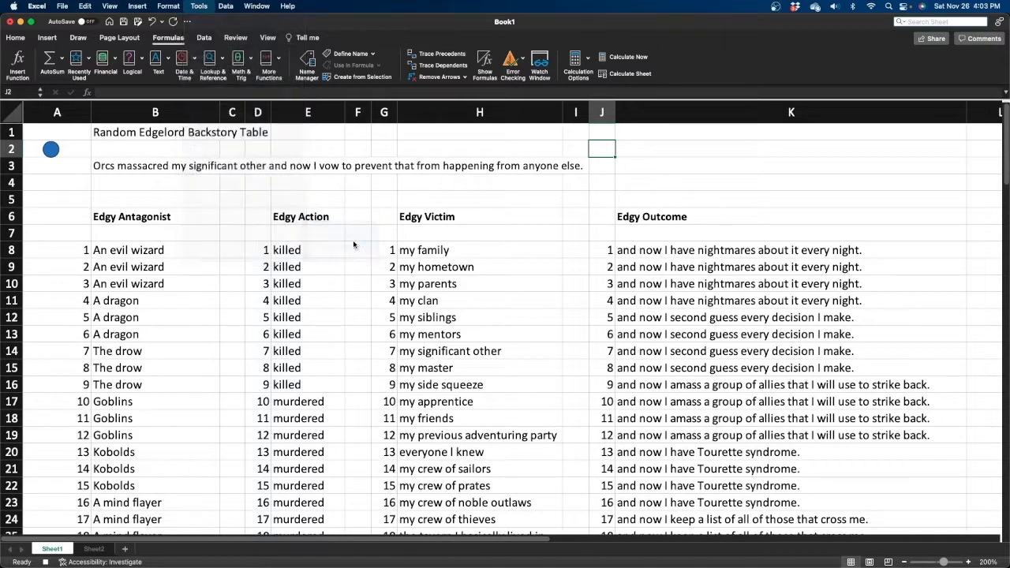
- Assign this workbook's Recalculate macro to the blue circle in cell A2
right_click(50, 152)
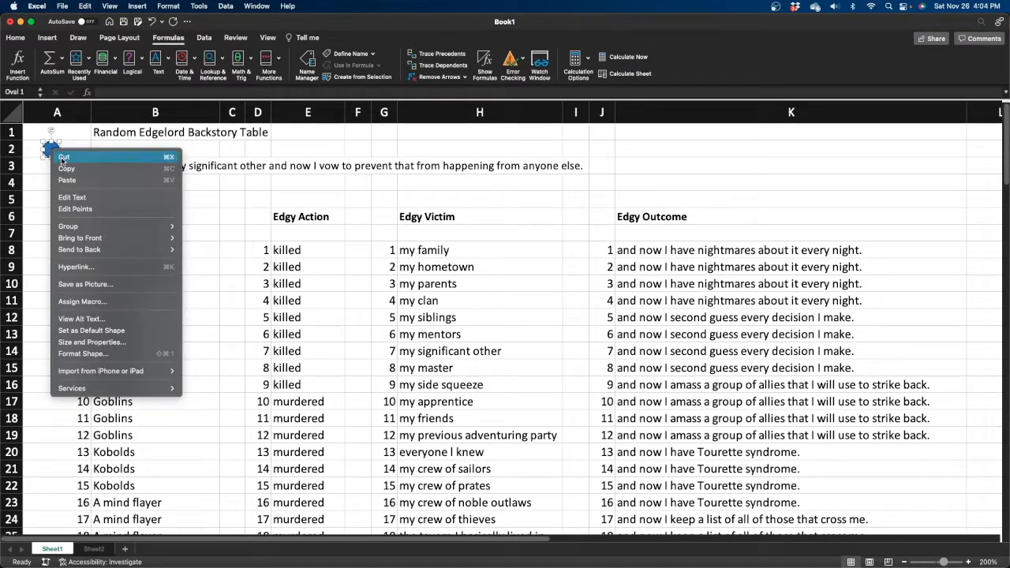
click(82, 301)
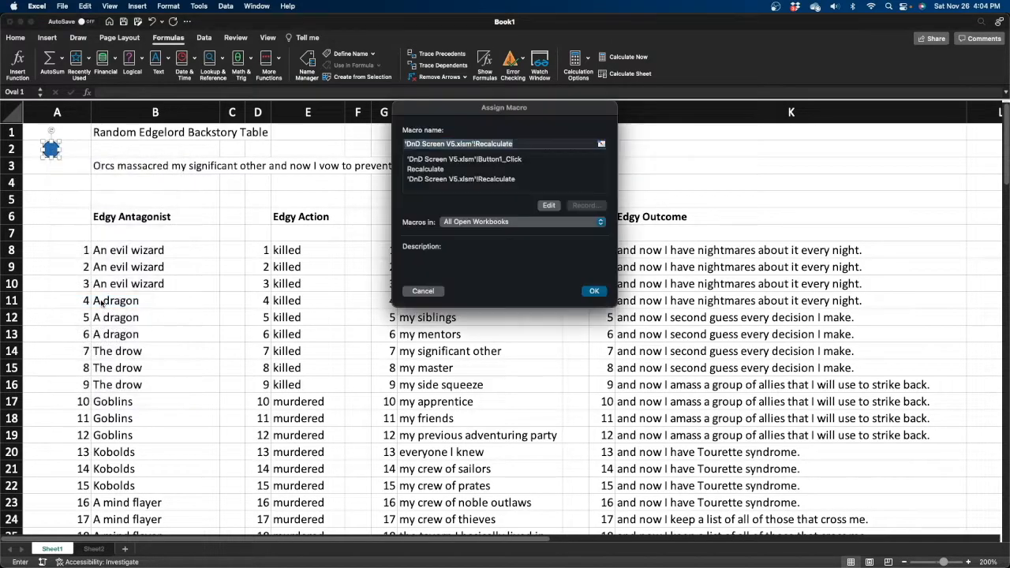
click(444, 170)
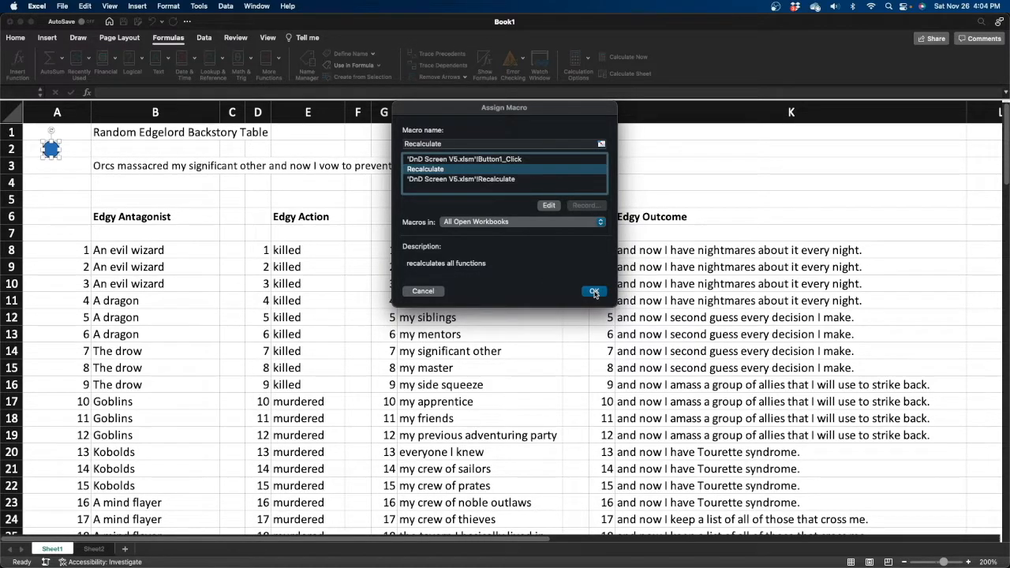
click(594, 291)
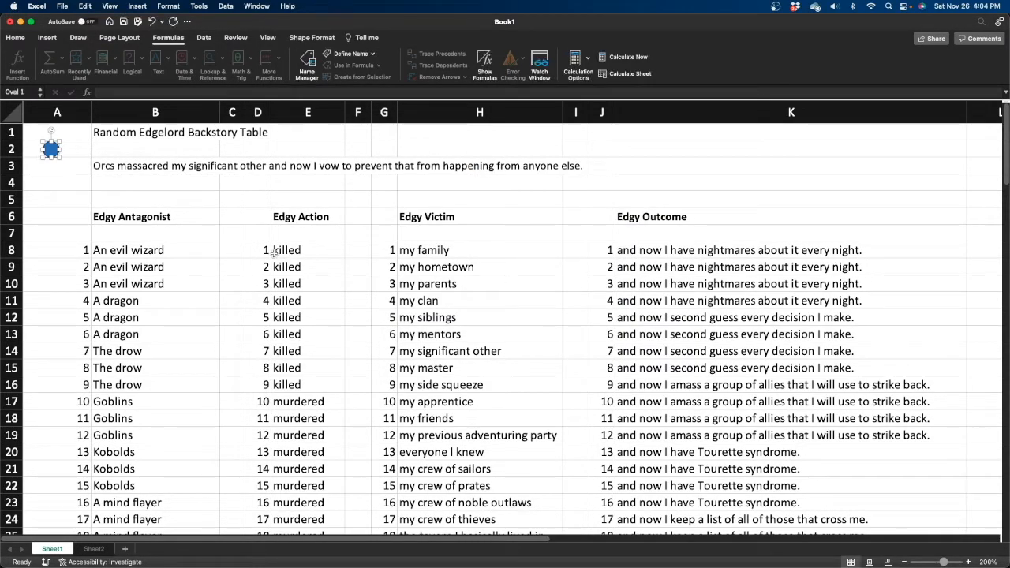
- Deselect the circle and run its assigned macro to generate a new backstory sentence
click(42, 201)
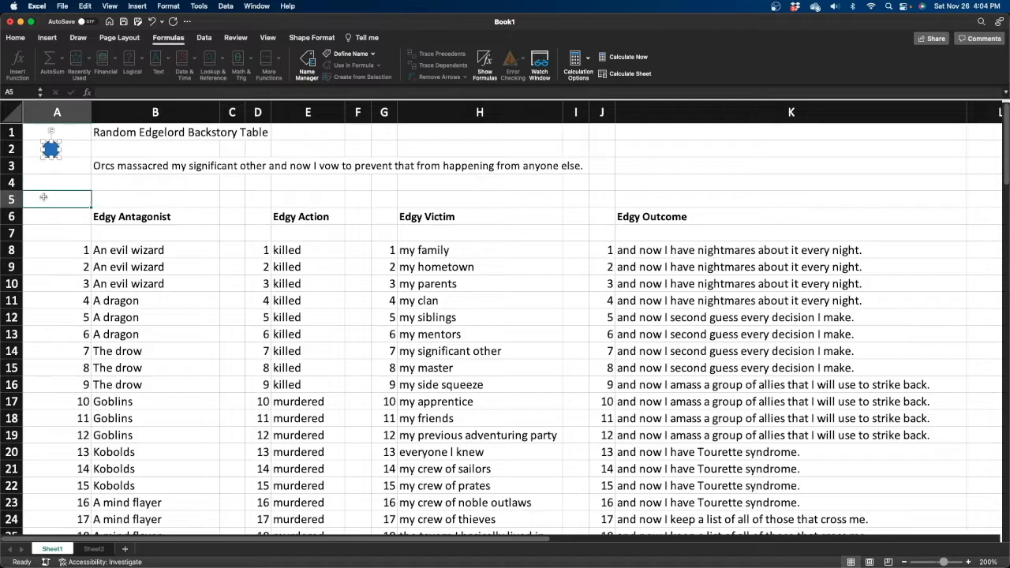
click(51, 150)
click(51, 150)
click(51, 150)
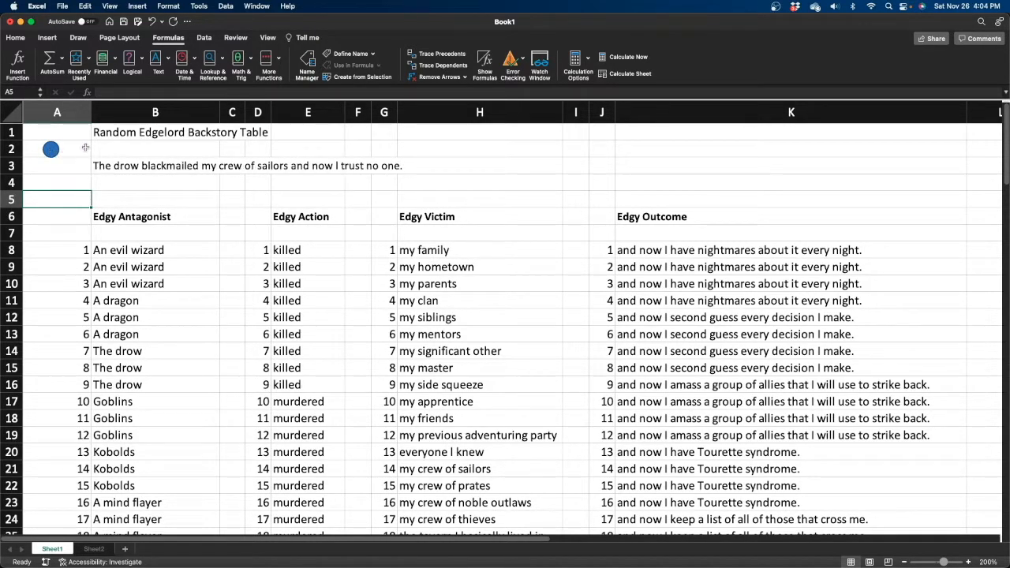
- Try to save the workbook in OneDrive as "Random Edgelord Backstory Table" in Excel Workbook (.xlsx) format
click(62, 6)
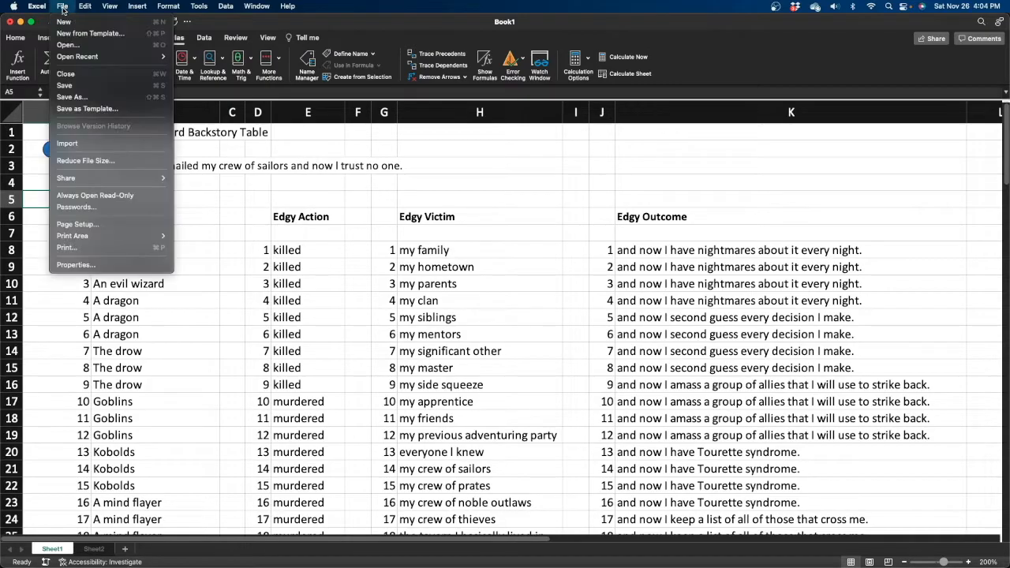
click(67, 98)
text(Random Edgelord)
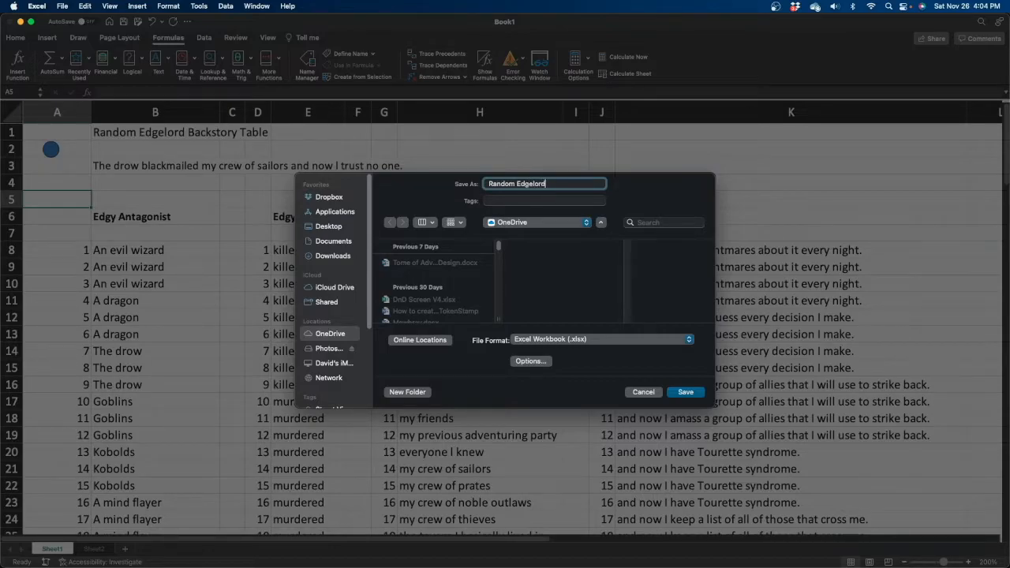
text( Backstory Table)
click(686, 391)
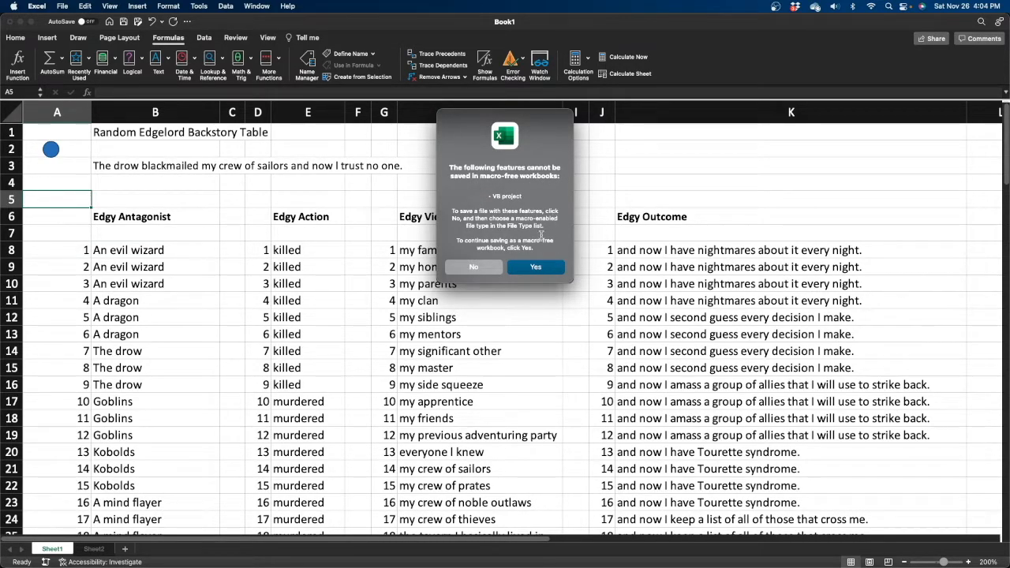
click(536, 266)
- Run the macro from the blue circle several more times to cycle through random backstories
click(51, 150)
click(51, 150)
click(51, 150)
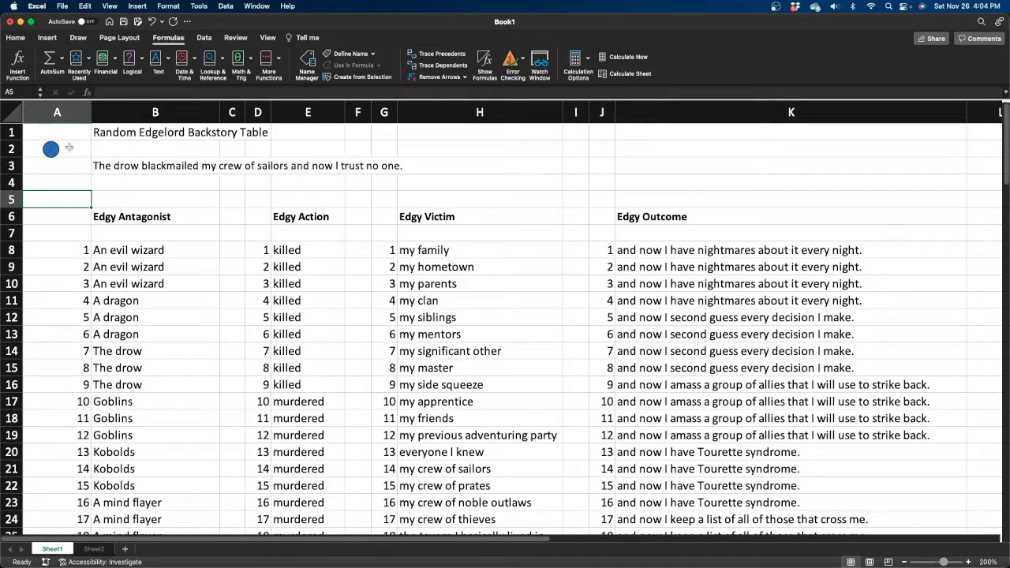
click(50, 149)
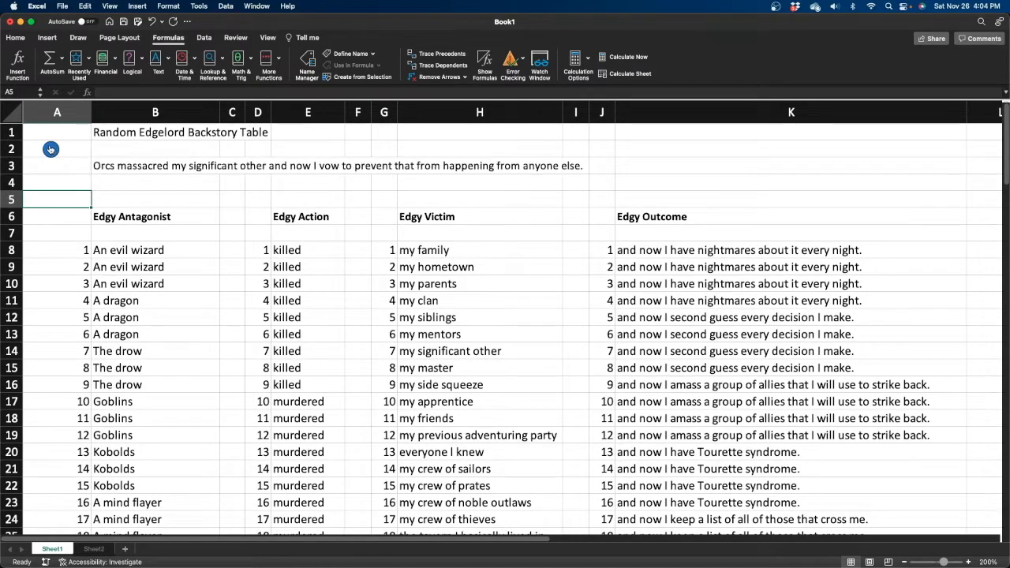
click(50, 150)
click(51, 150)
click(51, 150)
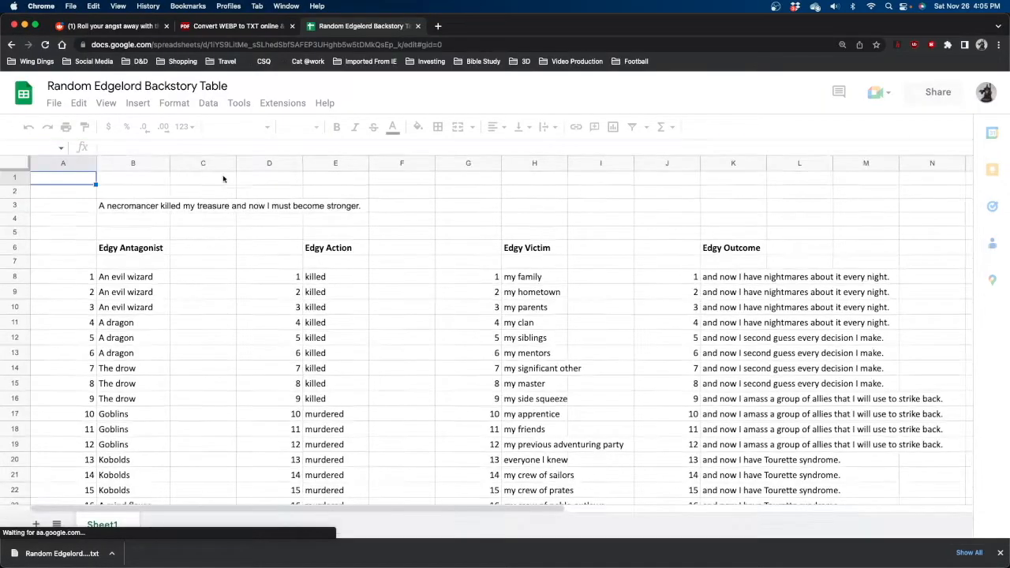
- In the Google Sheets version of the backstory table, examine the nested CONCAT formula in cell B3
click(138, 208)
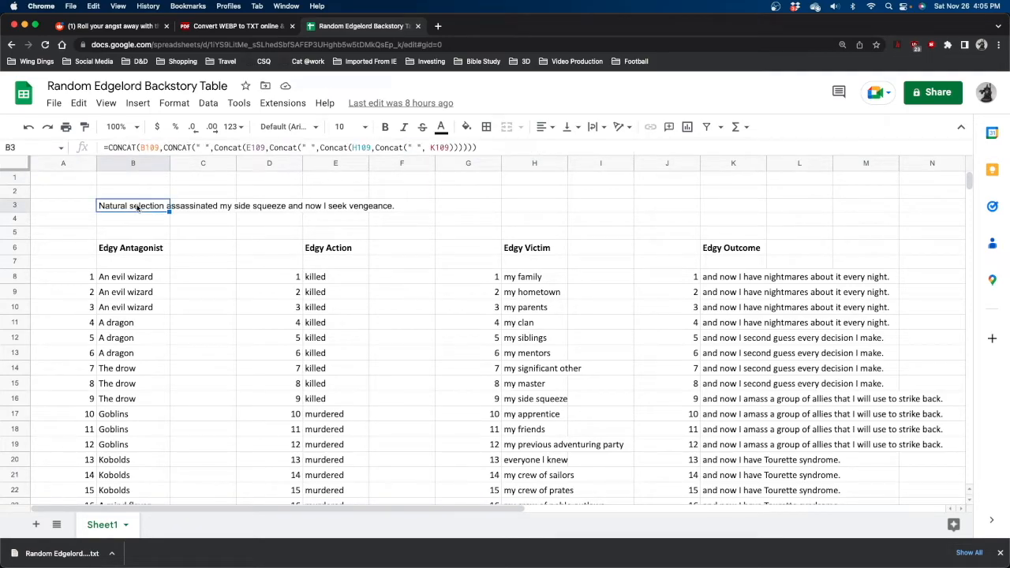
click(485, 147)
drag(493, 147, 81, 139)
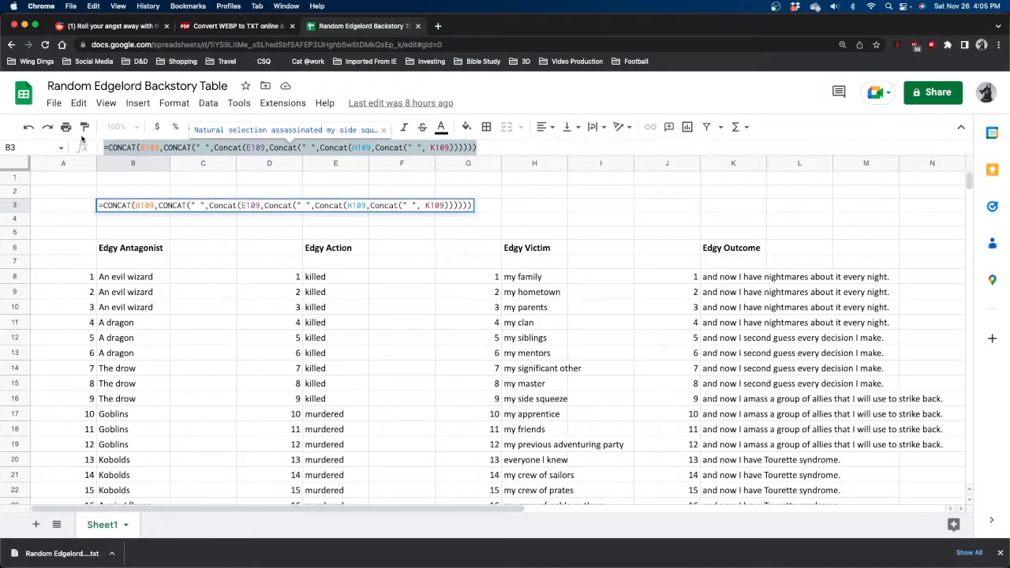
key(Return)
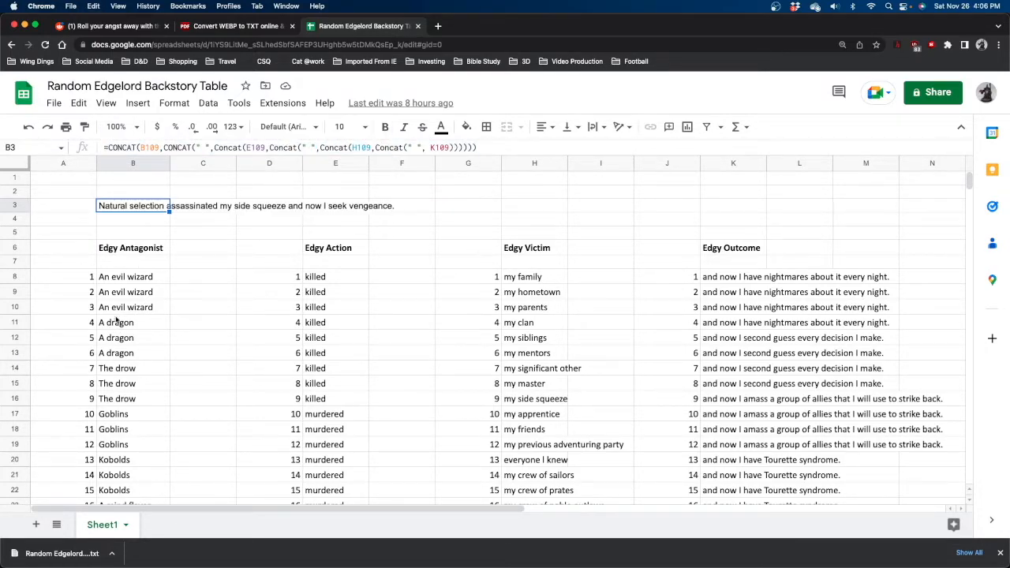
- Examine the random picks in row 109 below the lists and return to the start of the sheet
click(61, 302)
key(Down)
key(Down)
key(Down)
key(Down)
key(Down)
key(Down)
key(Down)
key(Down)
key(Down)
key(Down)
key(Down)
key(Down)
key(Down)
key(Down)
key(Down)
key(Down)
key(Down)
key(Down)
key(Down)
key(Down)
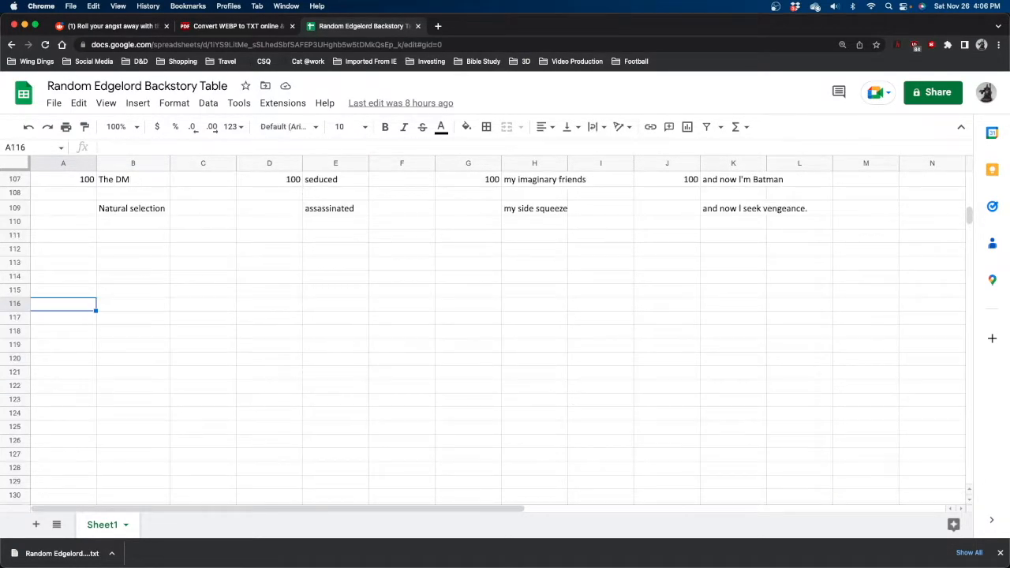
key(Up)
key(Up)
key(Up)
key(Up)
key(Up)
key(Up)
key(Up)
key(Up)
key(Up)
key(Up)
key(Up)
key(Up)
key(Up)
key(Up)
key(Up)
key(Up)
key(Up)
key(Up)
key(Up)
key(Up)
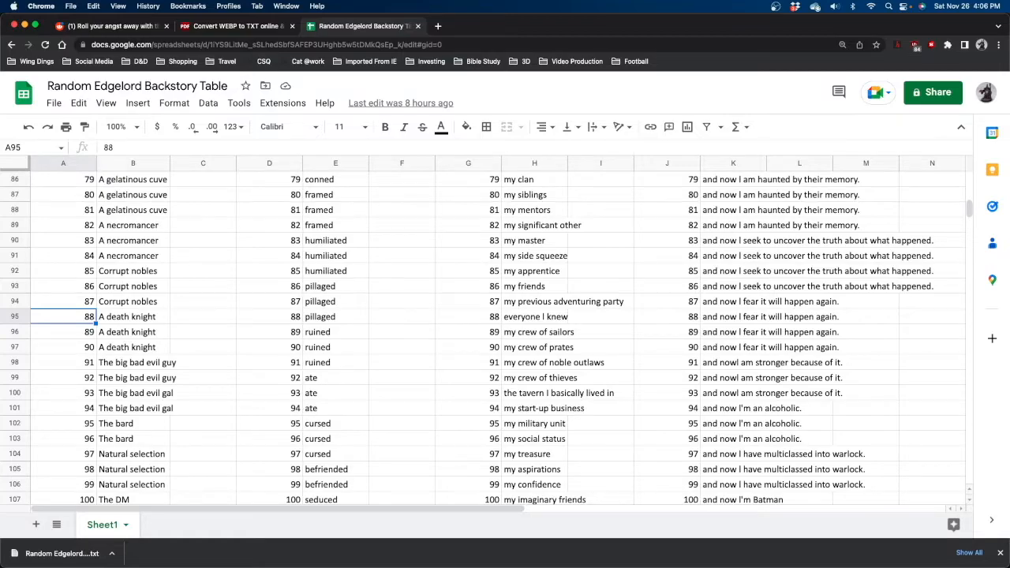
key(Up)
key(Up)
key(Up)
key(Up)
key(Up)
key(Up)
key(Up)
key(Up)
key(Up)
key(Up)
key(Up)
key(Up)
key(Up)
key(Up)
key(Up)
key(Up)
key(Up)
key(Up)
key(Up)
key(Up)
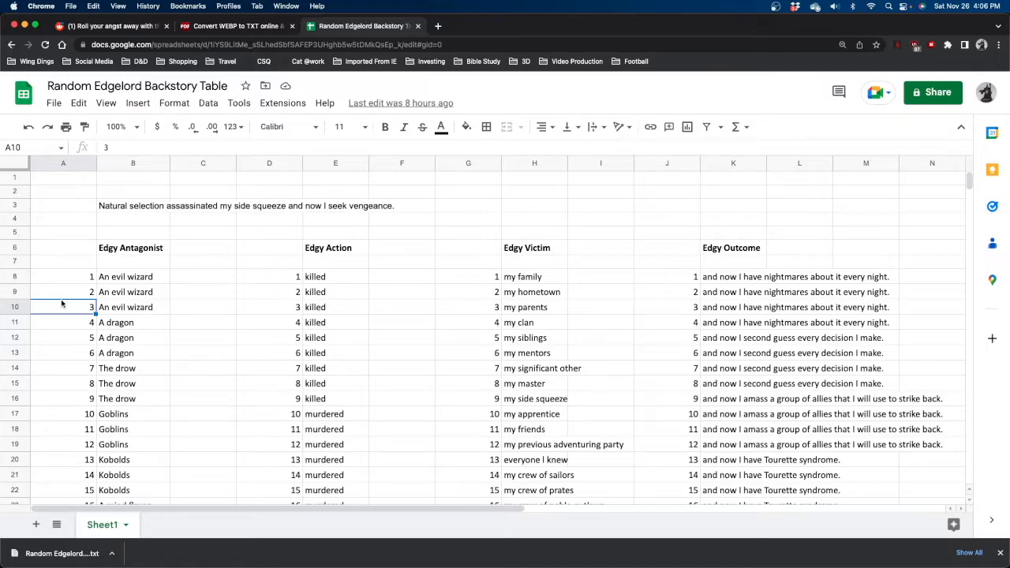
- Copy the CONCAT formula in cell B3 and paste it over itself to regenerate the random backstory
click(150, 208)
key(ctrl+c)
key(ctrl+v)
key(ctrl+v)
key(ctrl+v)
key(ctrl+v)
key(ctrl+v)
click(150, 207)
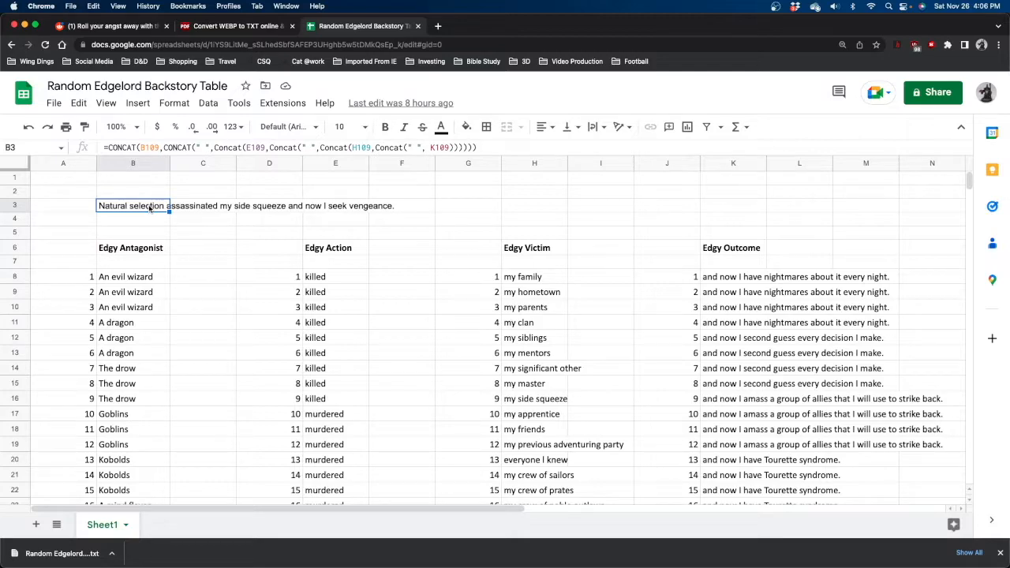
key(super+c)
key(super+shift+v)
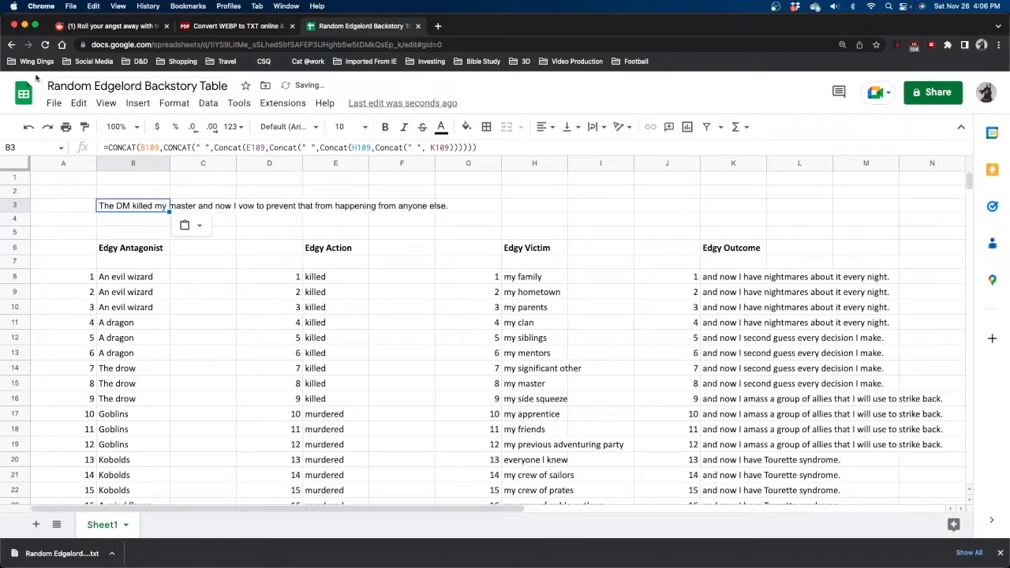
- Reload the spreadsheet page to generate another random backstory, and return to the Google Sheets file list
click(46, 46)
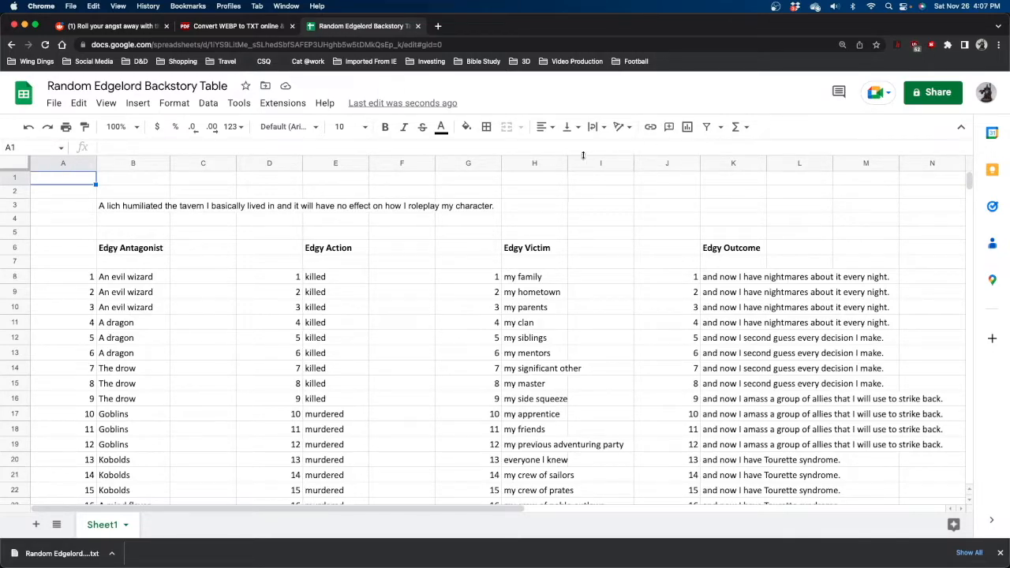
scroll(385, 284, down, 3)
scroll(385, 284, up, 3)
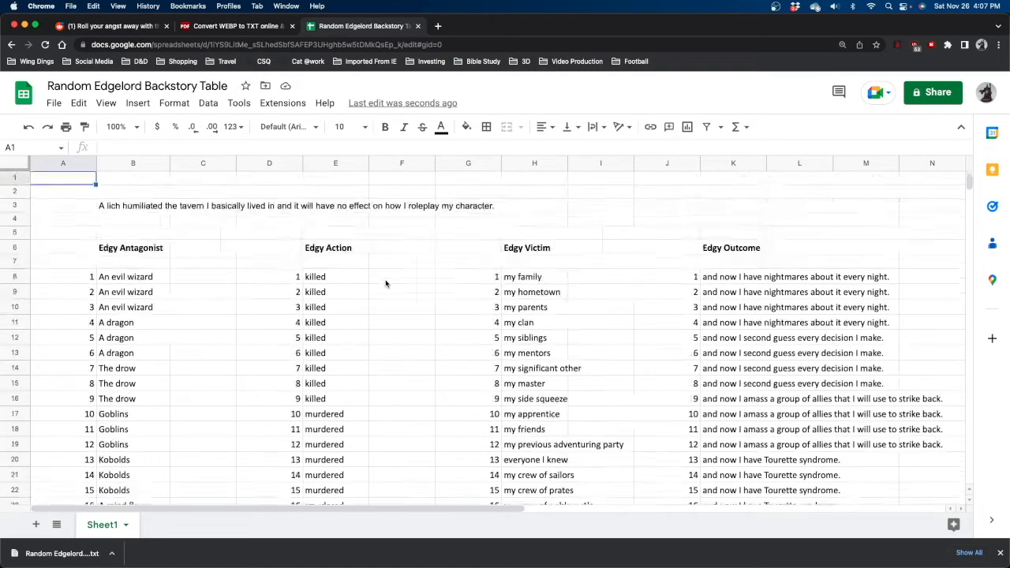
click(11, 45)
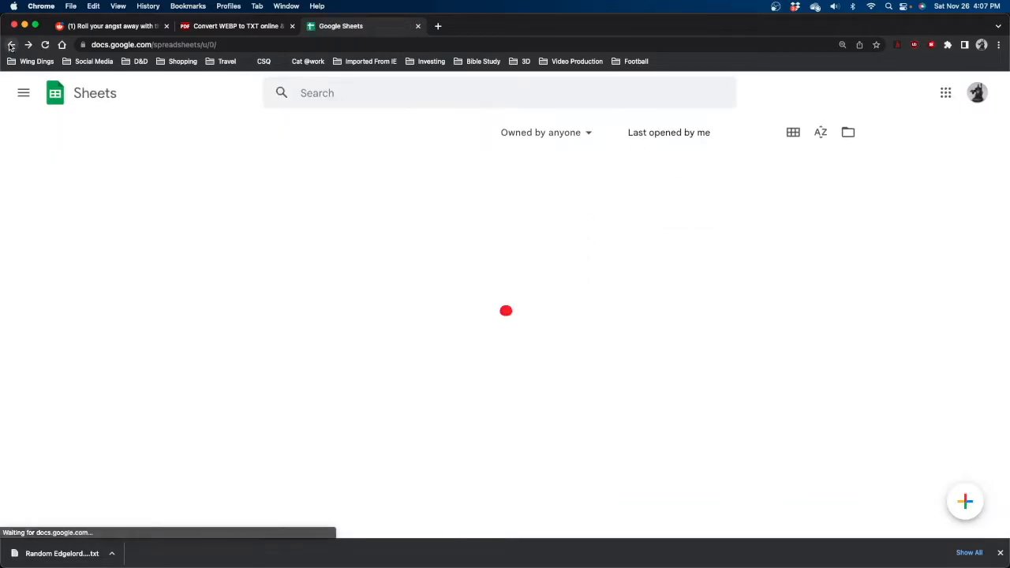